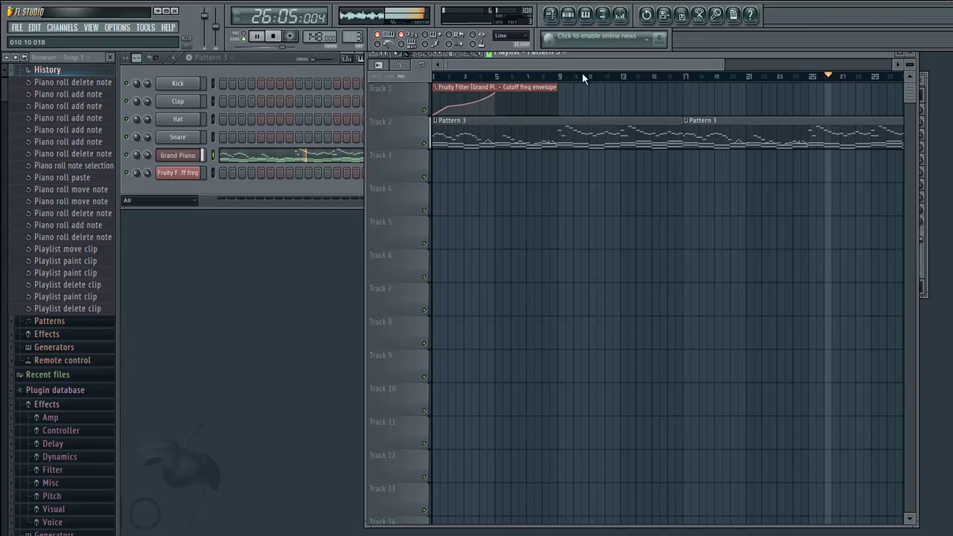
# Step: Stop the playlist playback and delete both Pattern 3 clips from Track 2
pyautogui.moveTo(577, 65); pyautogui.dragTo(716, 59)
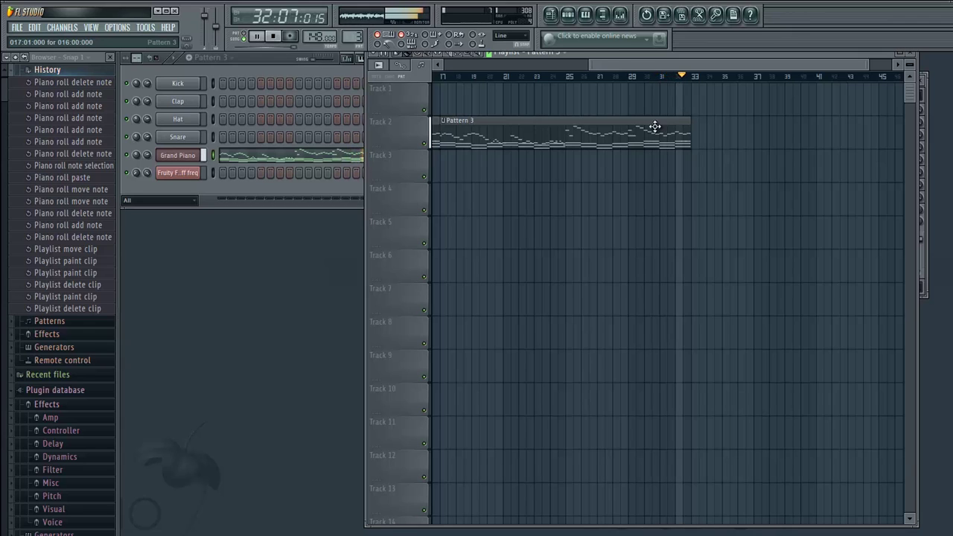
pyautogui.press('space')
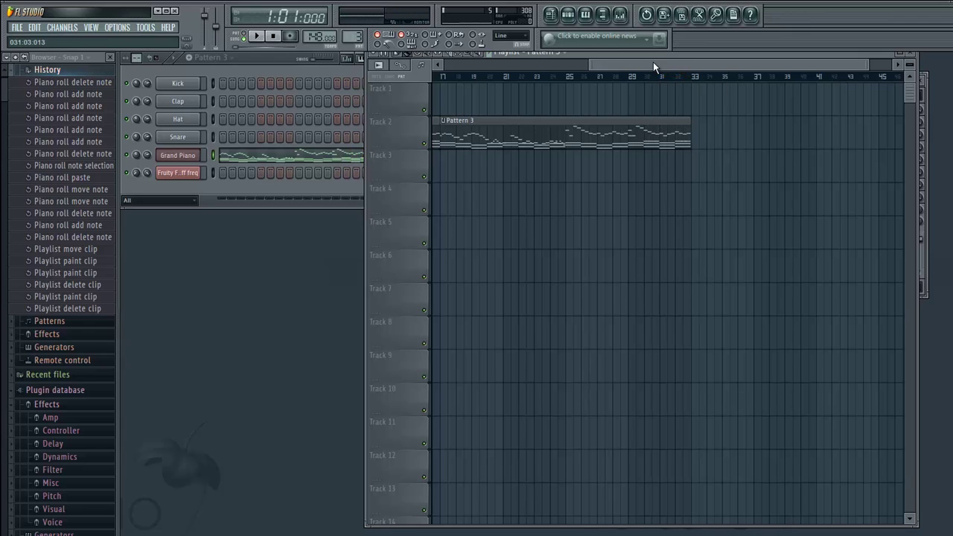
pyautogui.moveTo(653, 64); pyautogui.dragTo(468, 54)
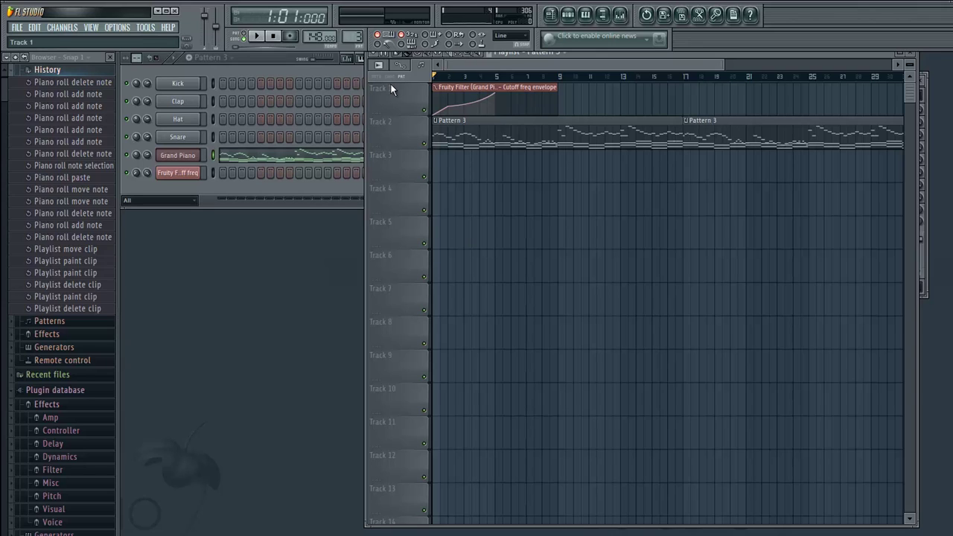
pyautogui.moveTo(504, 67); pyautogui.dragTo(476, 68)
pyautogui.rightClick(630, 155)
pyautogui.rightClick(760, 145)
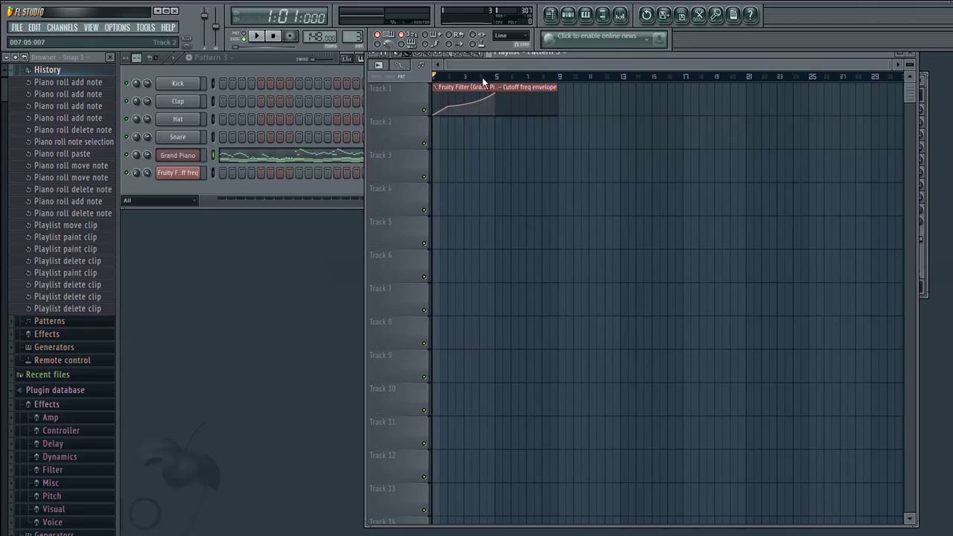
# Step: Create a new empty project
pyautogui.click(16, 27)
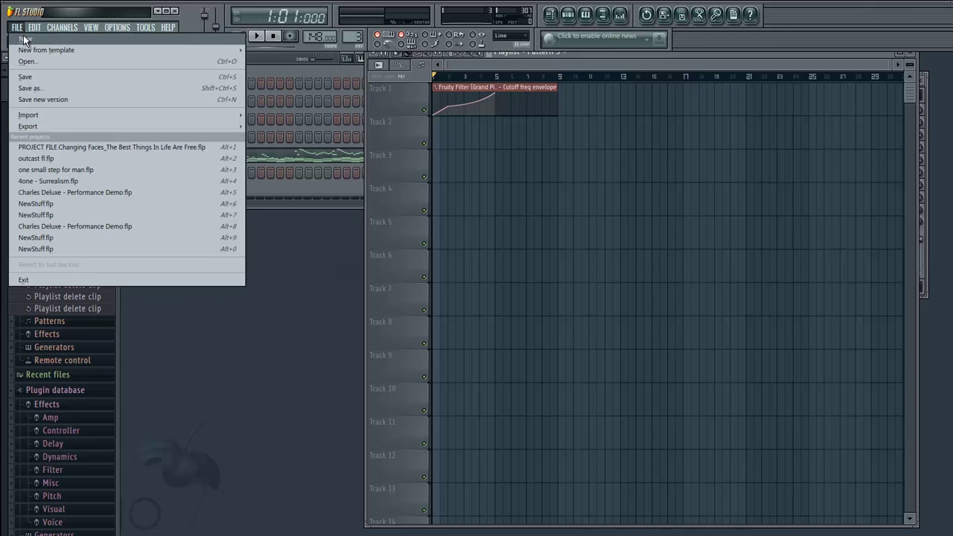
pyautogui.click(38, 44)
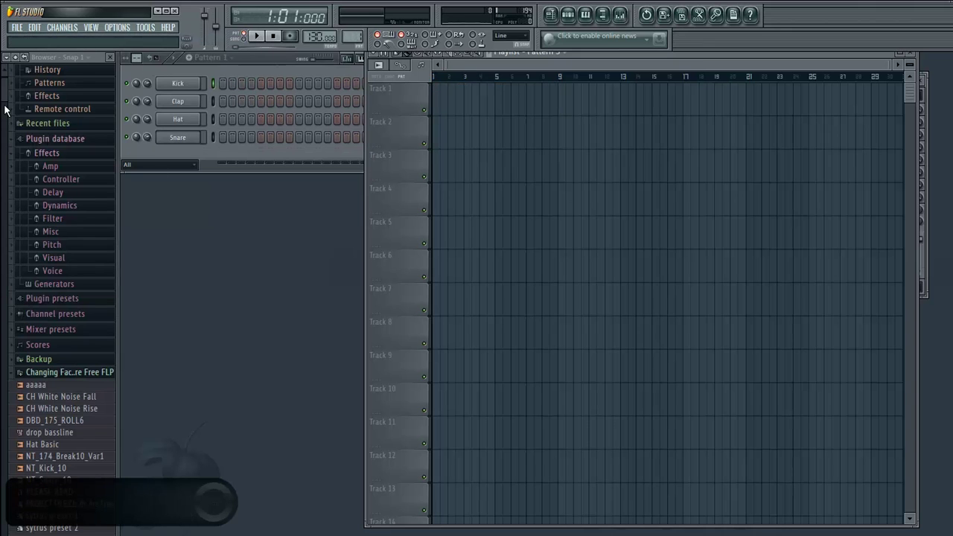
# Step: Add the Grand Piano from the Packs keyboard instruments as a new channel and open its piano roll
pyautogui.moveTo(5, 109); pyautogui.dragTo(3, 224)
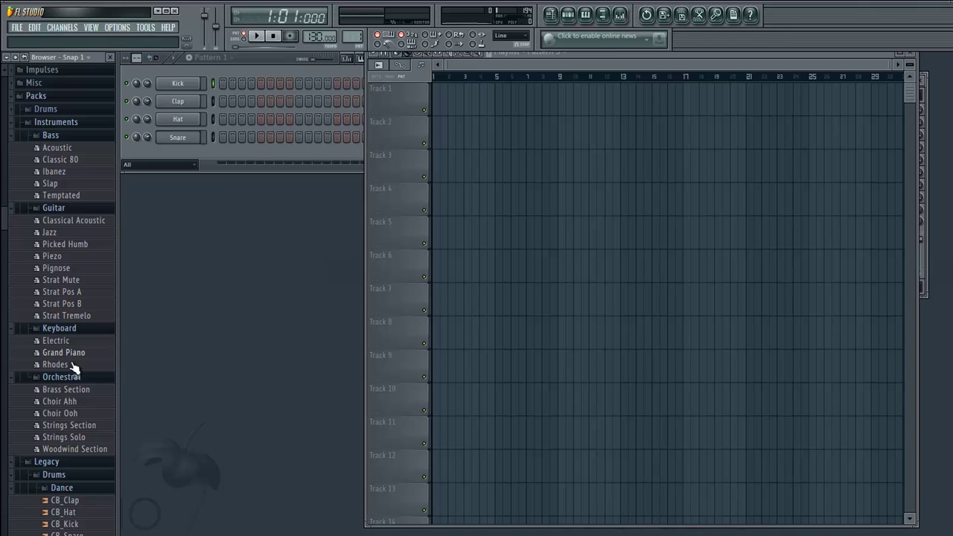
pyautogui.moveTo(71, 357); pyautogui.dragTo(178, 149)
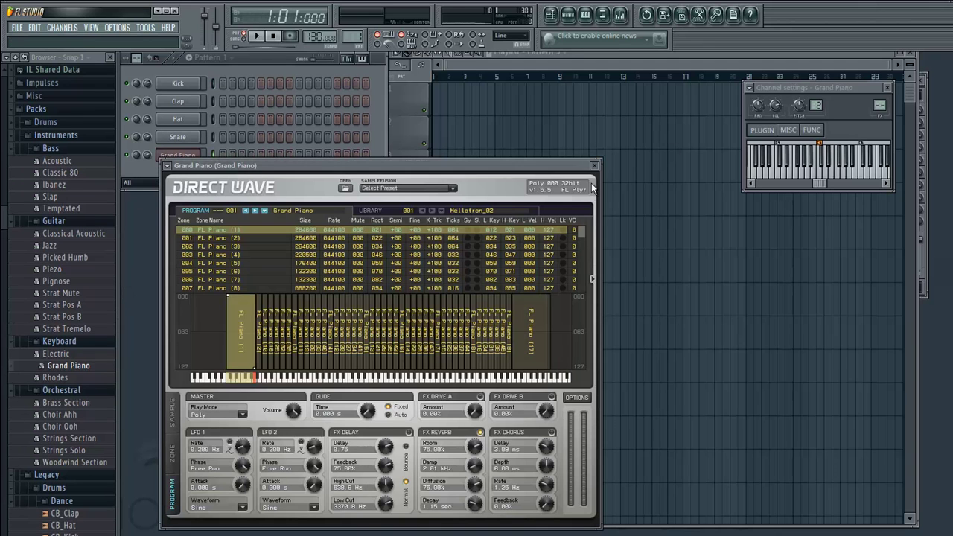
pyautogui.click(596, 166)
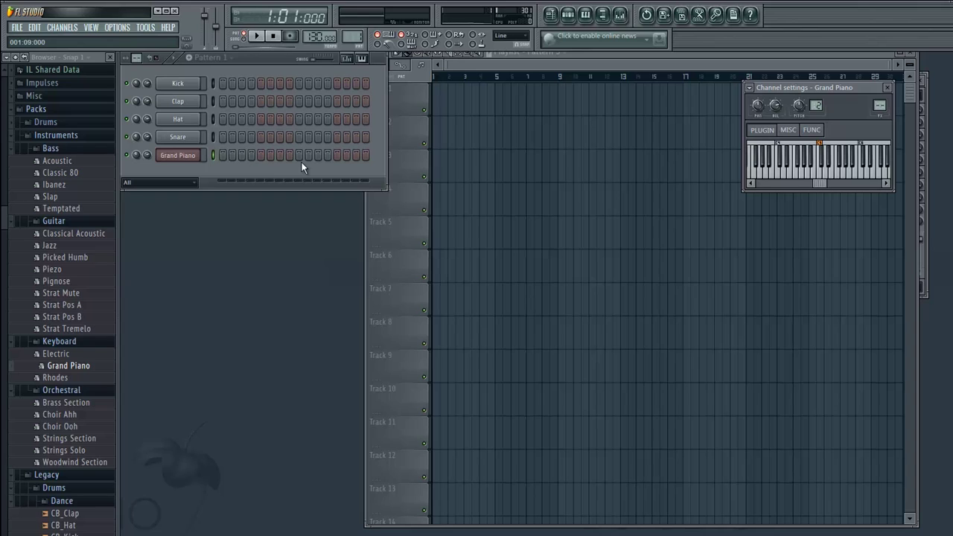
pyautogui.press('F7')
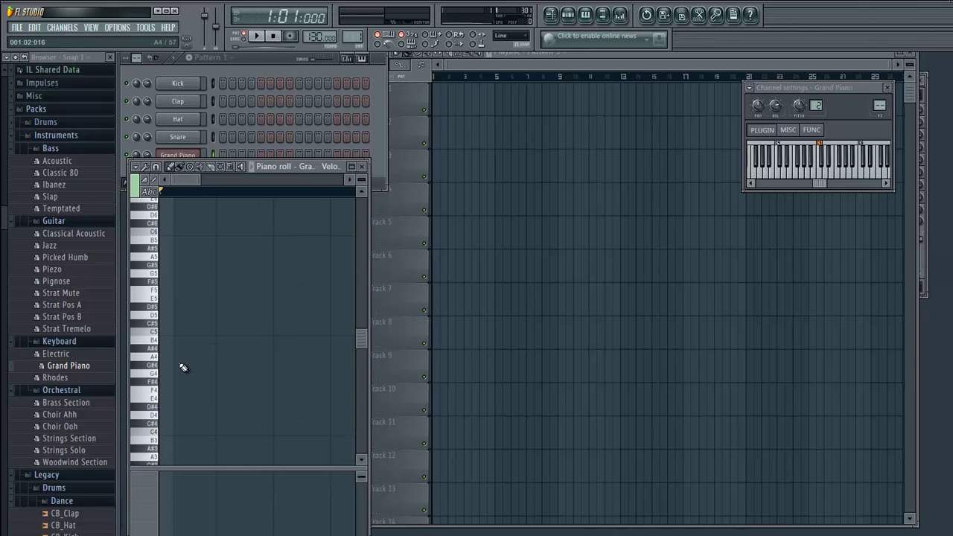
pyautogui.click(171, 333)
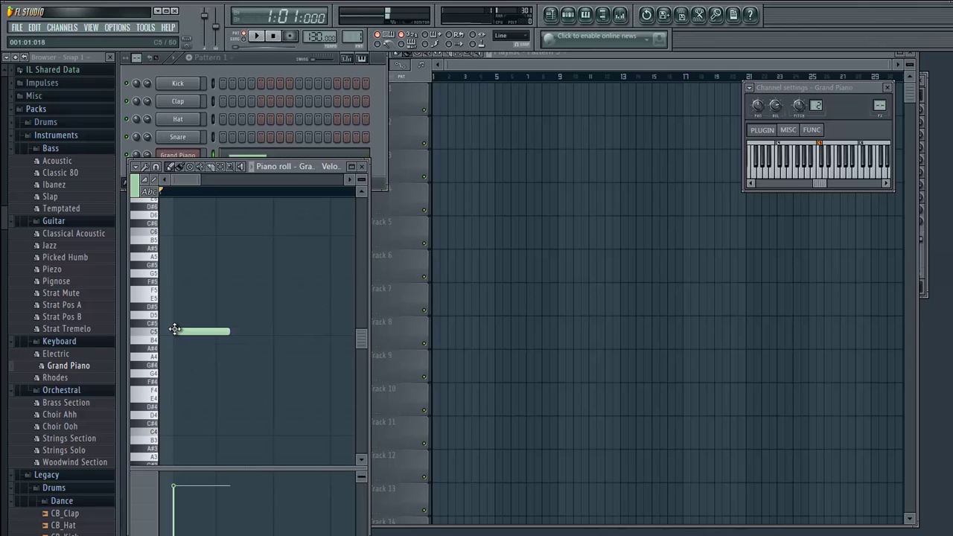
pyautogui.rightClick(175, 329)
pyautogui.click(166, 291)
pyautogui.rightClick(165, 290)
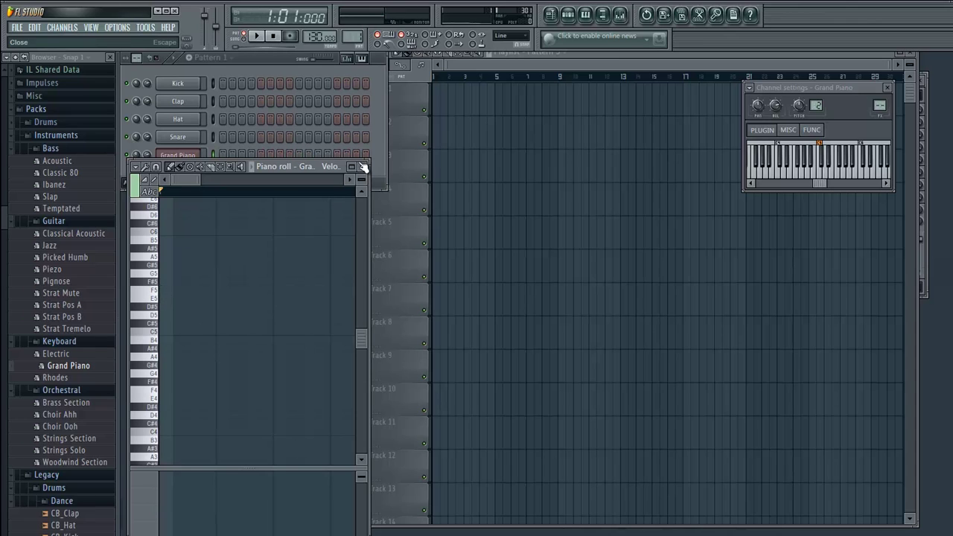
# Step: Lower the upper edge of the piano roll window so it clears the Grand Piano channel row
pyautogui.moveTo(326, 168); pyautogui.dragTo(322, 196)
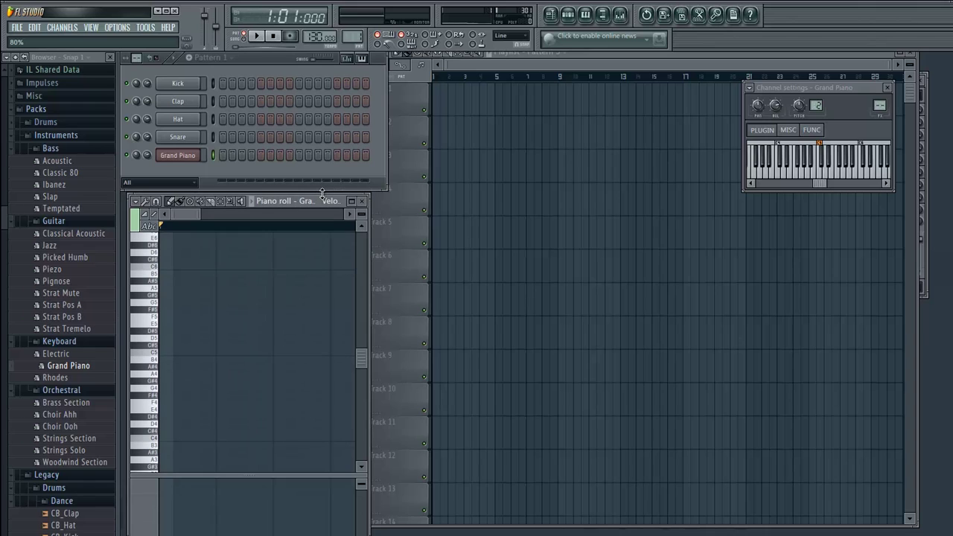
# Step: Open the mixer and link the selected Grand Piano channel to the Insert 5 track
pyautogui.click(620, 16)
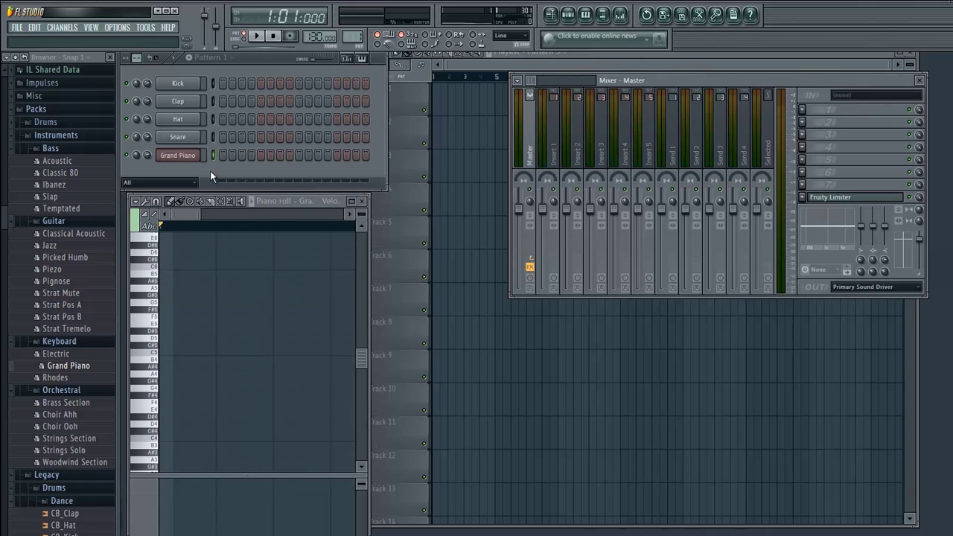
pyautogui.click(183, 156)
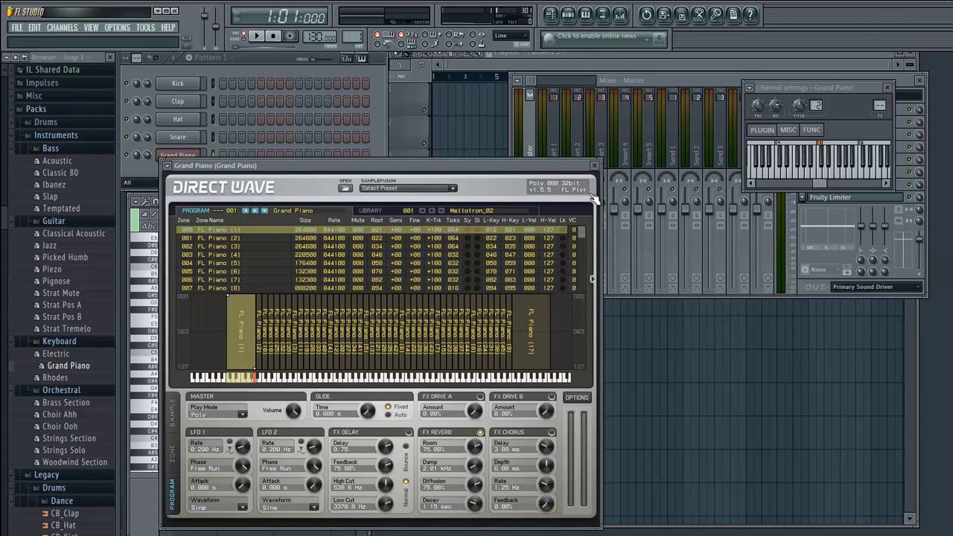
pyautogui.click(597, 165)
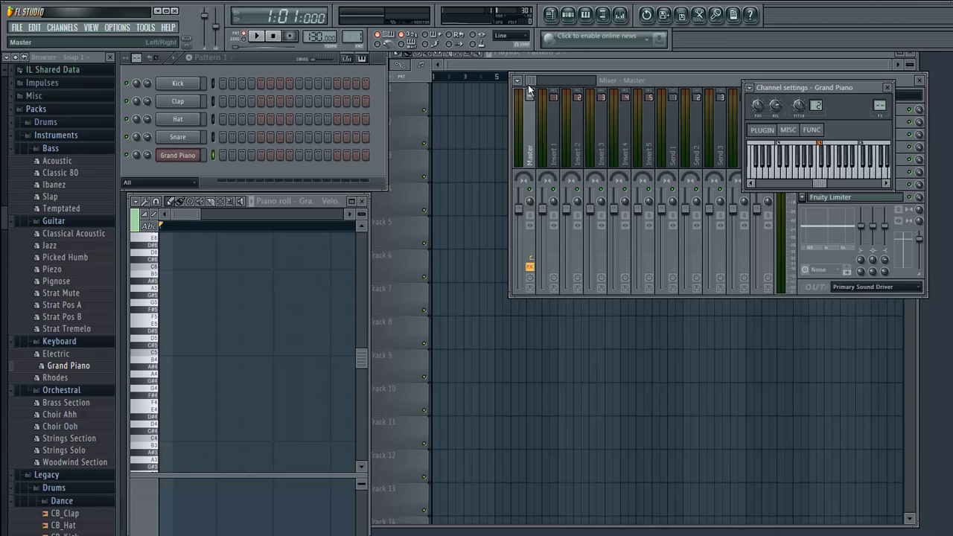
pyautogui.click(890, 87)
pyautogui.click(648, 153)
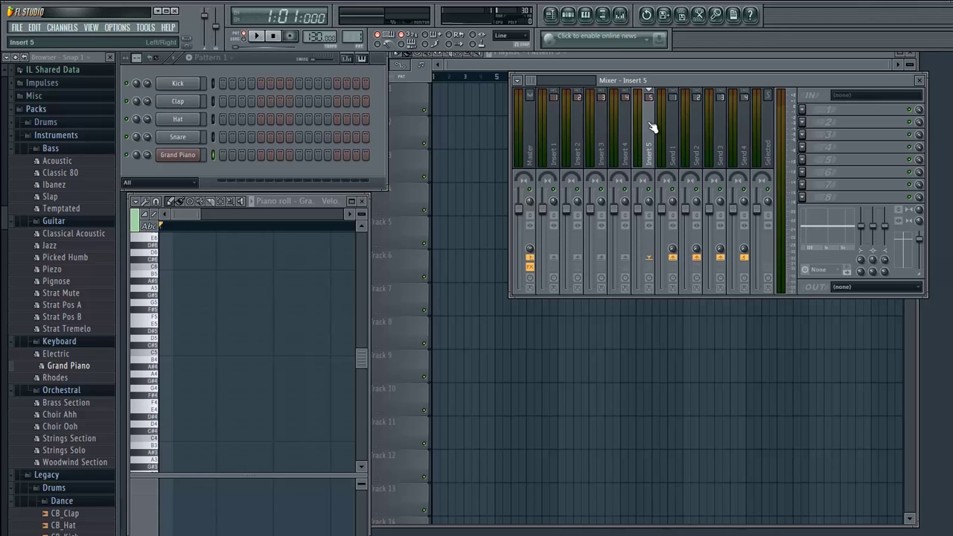
pyautogui.click(176, 155)
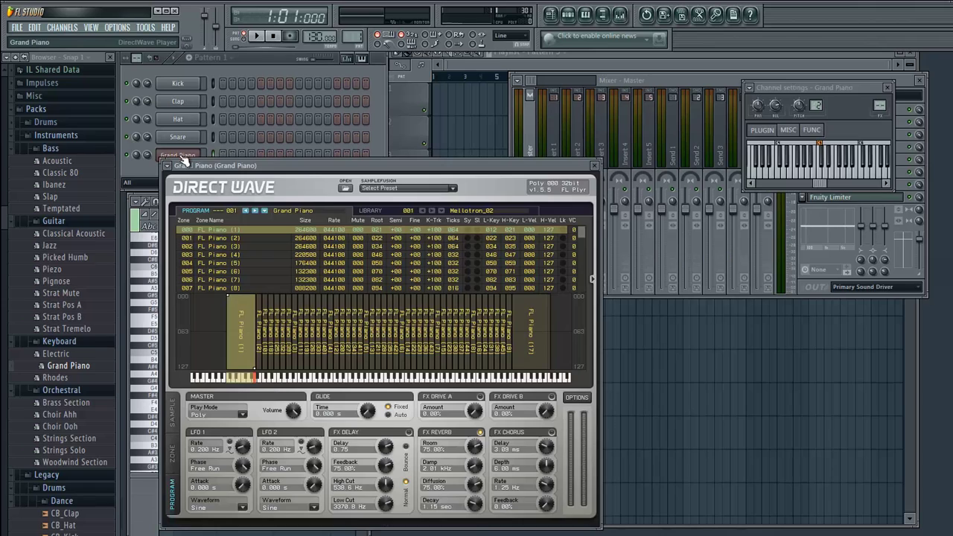
pyautogui.click(595, 166)
pyautogui.rightClick(639, 158)
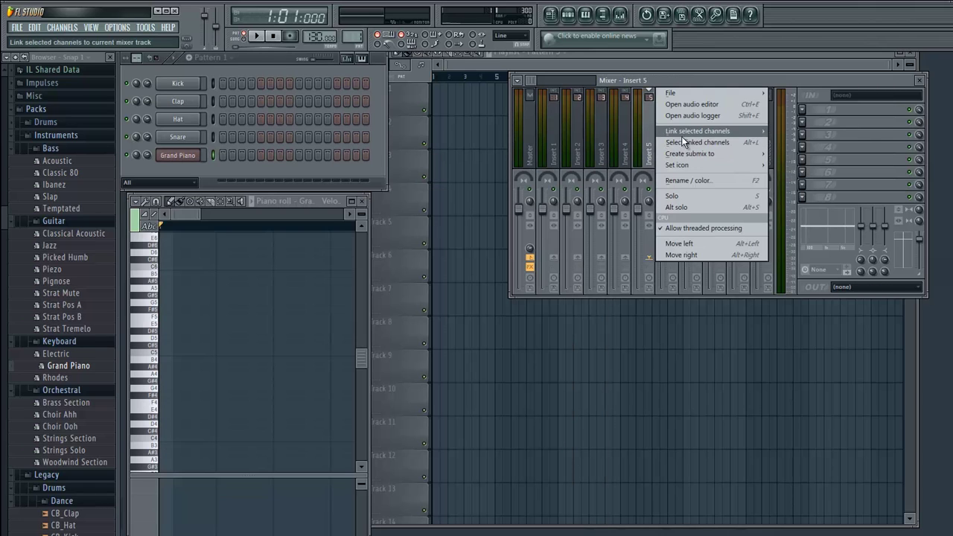
pyautogui.moveTo(744, 134)
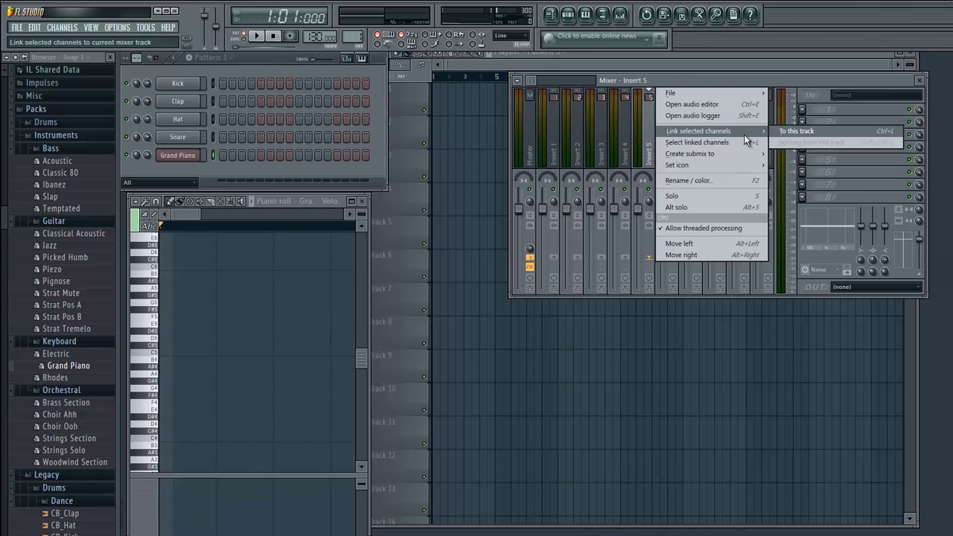
pyautogui.click(799, 133)
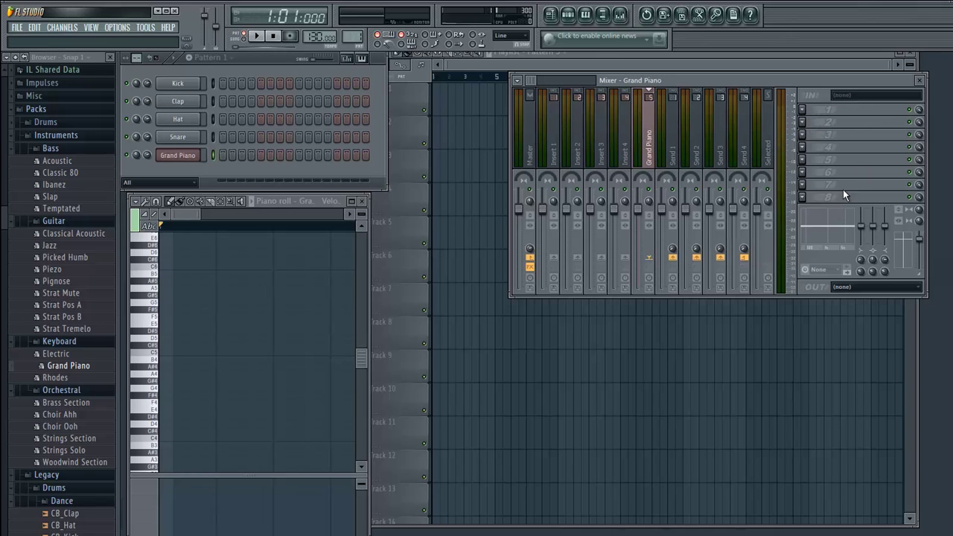
# Step: Add Fruity Reeverb to the first effect slot of the Grand Piano mixer track and load its Cathedral preset
pyautogui.click(802, 109)
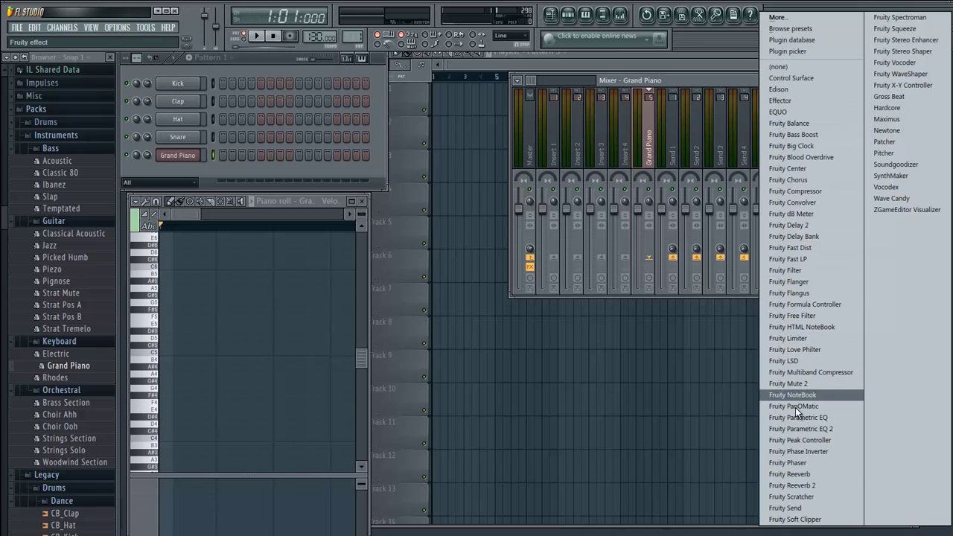
pyautogui.click(809, 475)
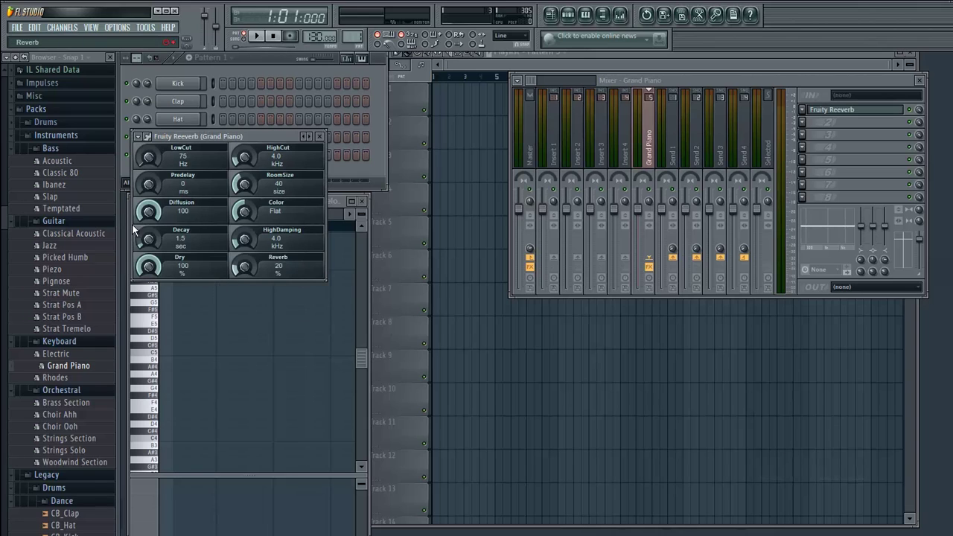
pyautogui.click(137, 137)
pyautogui.moveTo(154, 167)
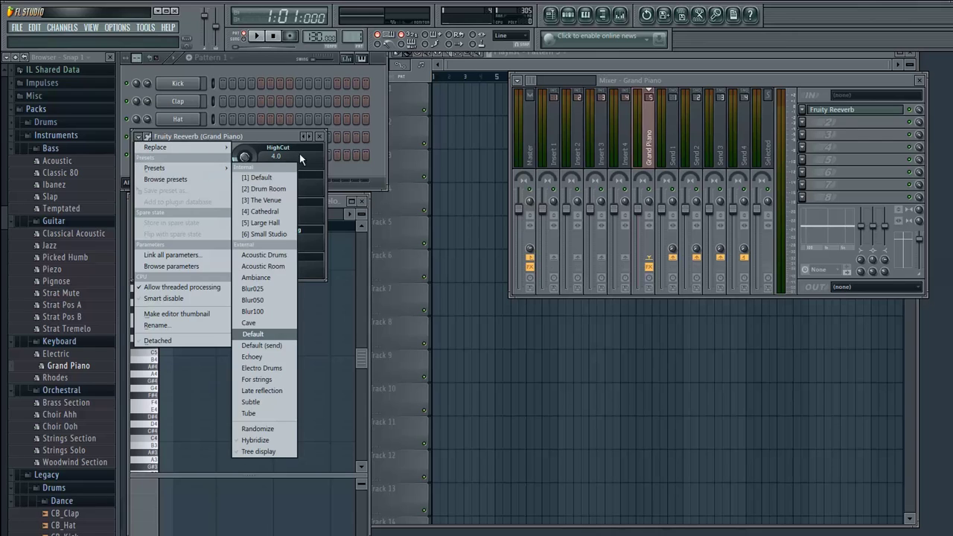
pyautogui.click(273, 210)
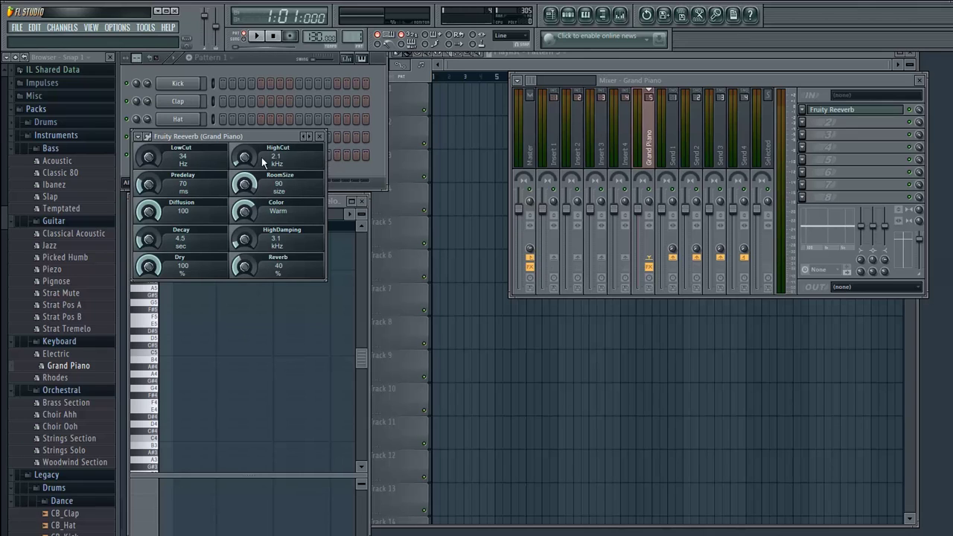
pyautogui.click(321, 137)
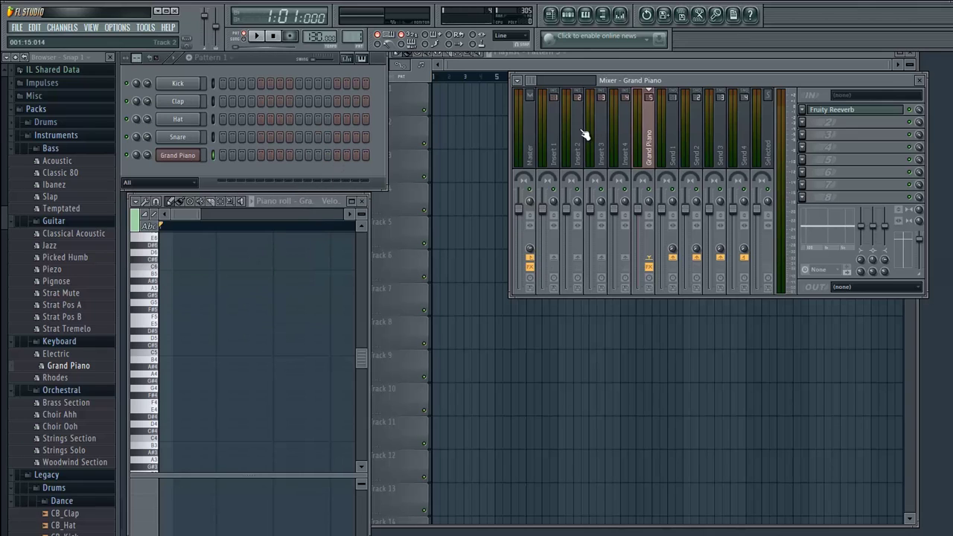
pyautogui.click(920, 80)
pyautogui.click(195, 338)
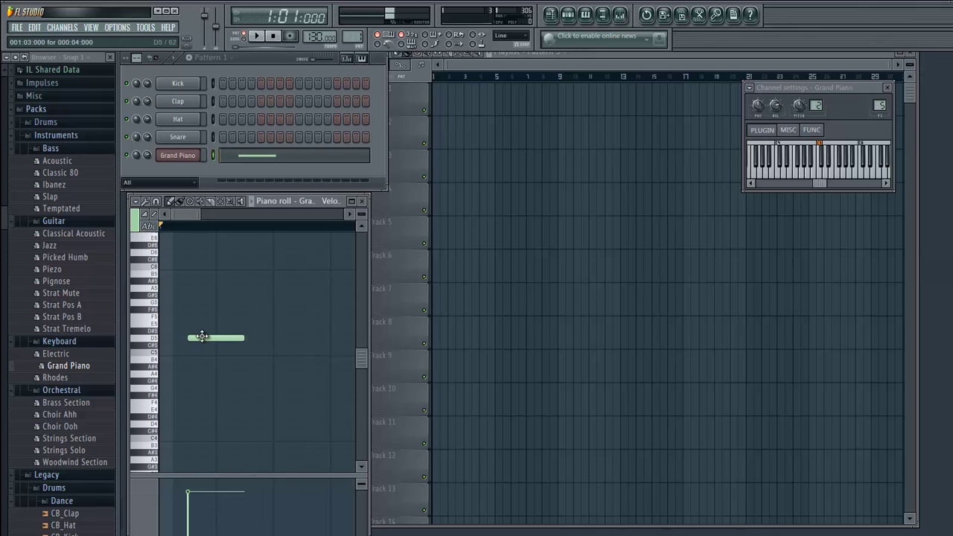
pyautogui.rightClick(200, 338)
pyautogui.moveTo(179, 218)
pyautogui.mouseDown()
pyautogui.moveTo(325, 217)
pyautogui.moveTo(173, 212)
pyautogui.mouseUp()
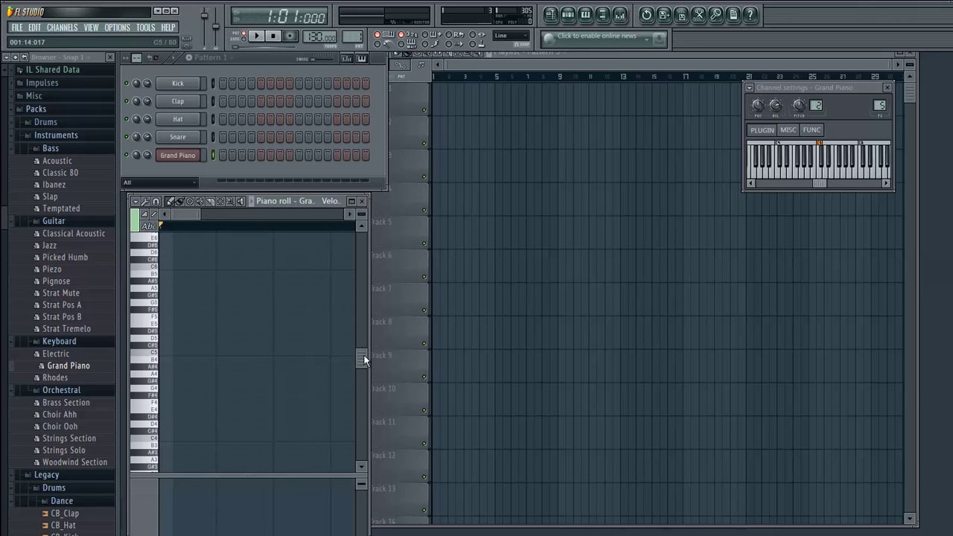
# Step: Draw four consecutive one-bar notes in the Grand Piano's piano roll, F#4, E4, D4 and E4, starting at bar 1
pyautogui.moveTo(364, 361)
pyautogui.mouseDown()
pyautogui.moveTo(363, 266)
pyautogui.moveTo(370, 379)
pyautogui.moveTo(365, 352)
pyautogui.moveTo(358, 395)
pyautogui.moveTo(359, 361)
pyautogui.mouseUp()
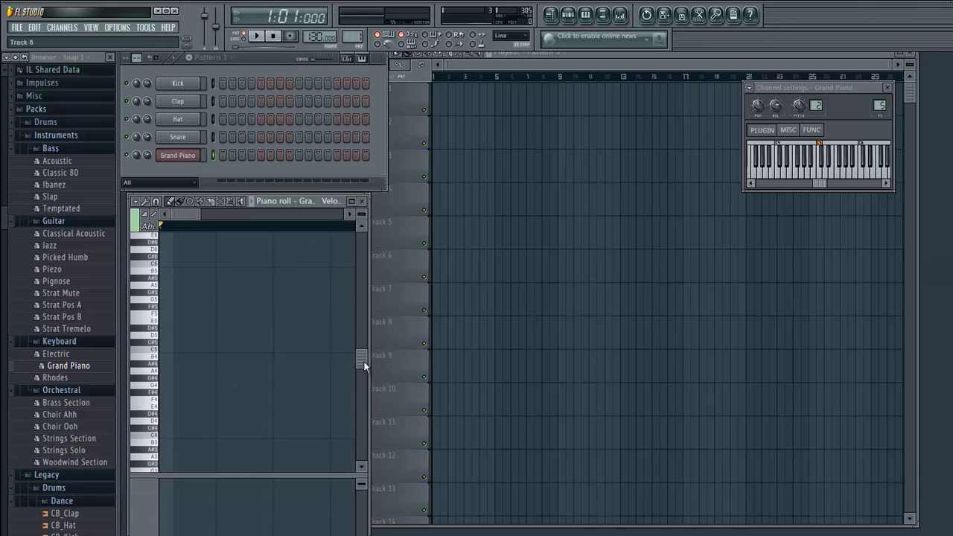
pyautogui.moveTo(365, 365); pyautogui.dragTo(362, 379)
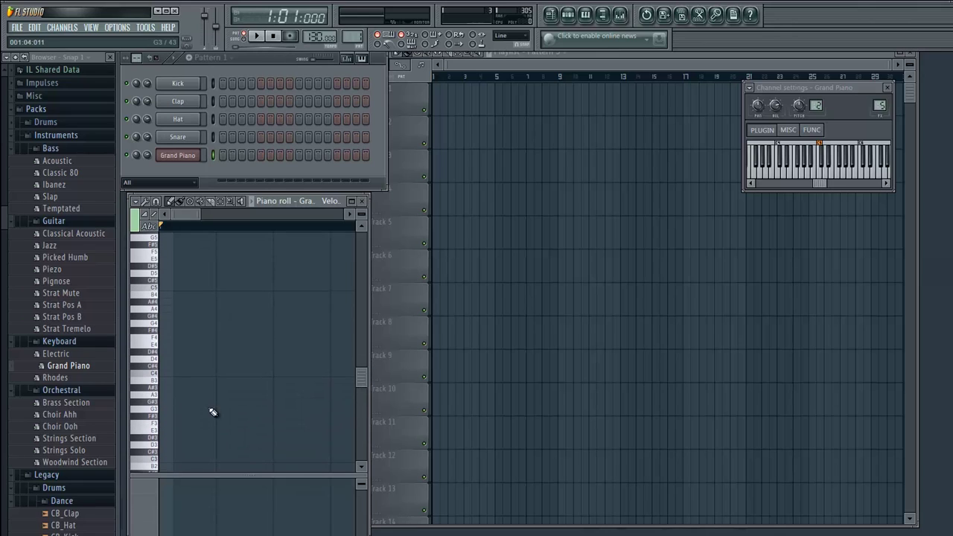
pyautogui.moveTo(361, 377); pyautogui.dragTo(359, 379)
pyautogui.moveTo(362, 380); pyautogui.dragTo(362, 390)
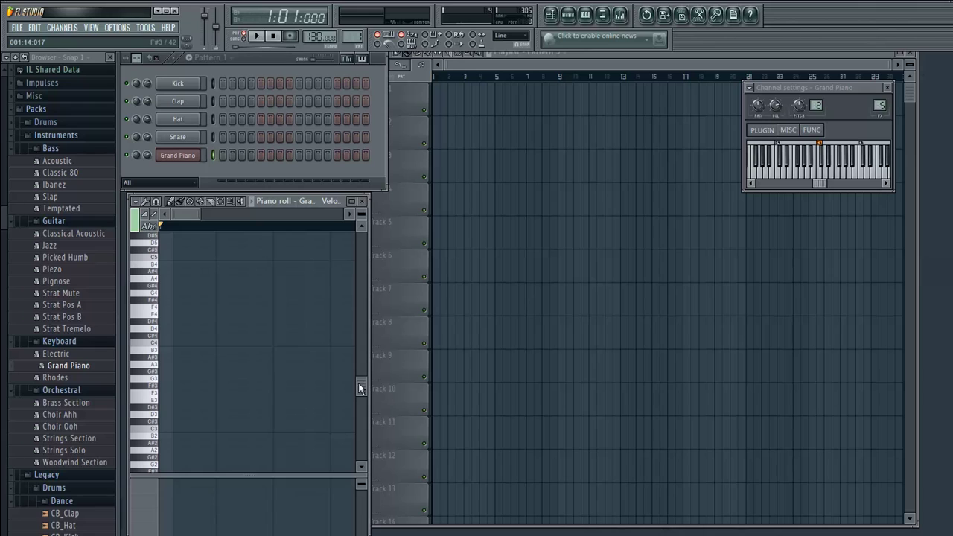
pyautogui.moveTo(361, 387); pyautogui.dragTo(363, 374)
pyautogui.scroll(-4, 260, 353)
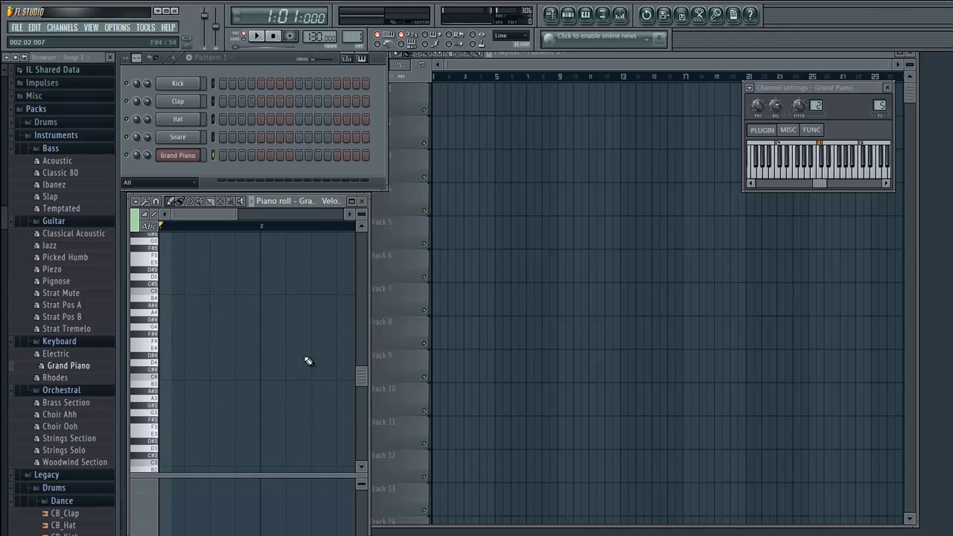
pyautogui.click(167, 334)
pyautogui.moveTo(202, 333); pyautogui.dragTo(263, 333)
pyautogui.click(265, 348)
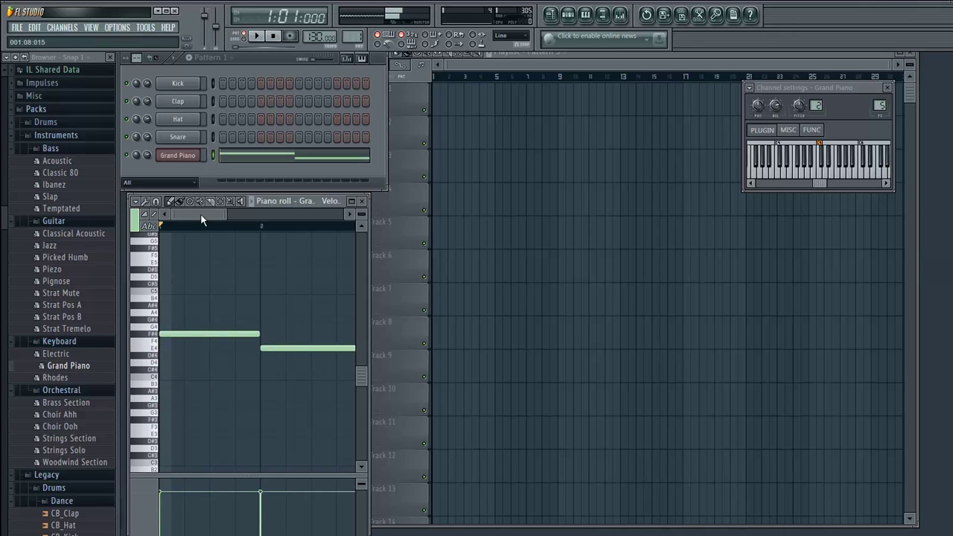
pyautogui.moveTo(209, 214); pyautogui.dragTo(170, 229)
pyautogui.click(268, 363)
pyautogui.click(251, 348)
# Step: Play the pattern to listen to the four piano notes across all four bars
pyautogui.press('space')
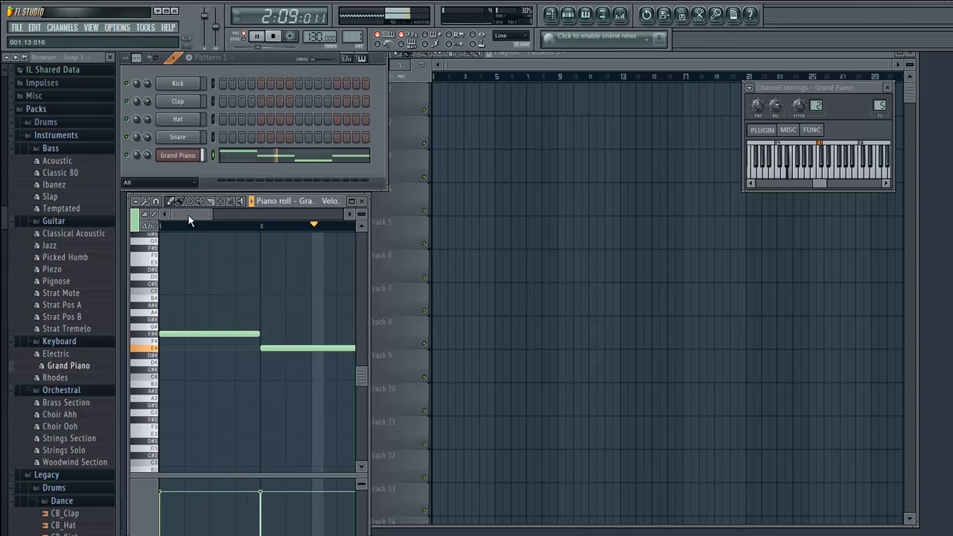
pyautogui.moveTo(189, 216); pyautogui.dragTo(235, 216)
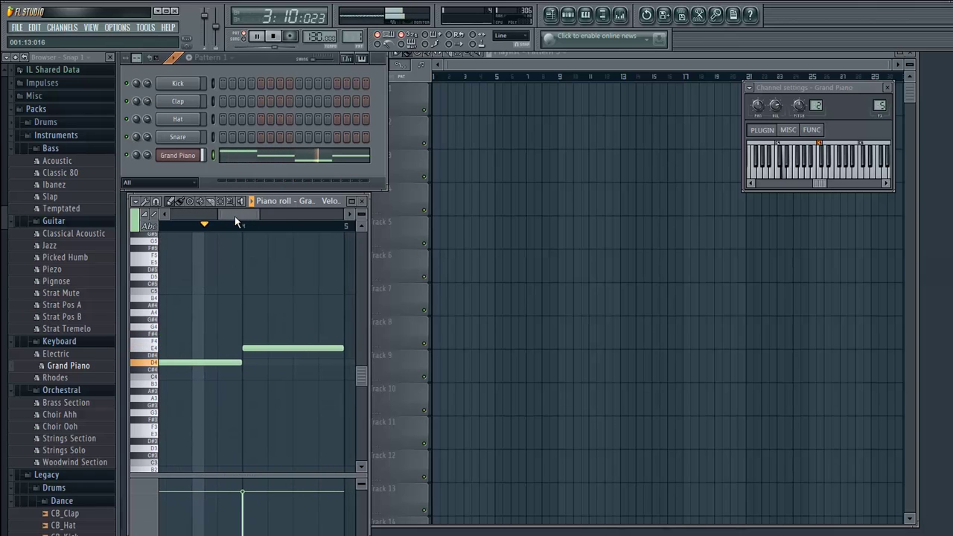
# Step: Place an F#5 note at the start of bar 1 and shorten it to one beat
pyautogui.press('space')
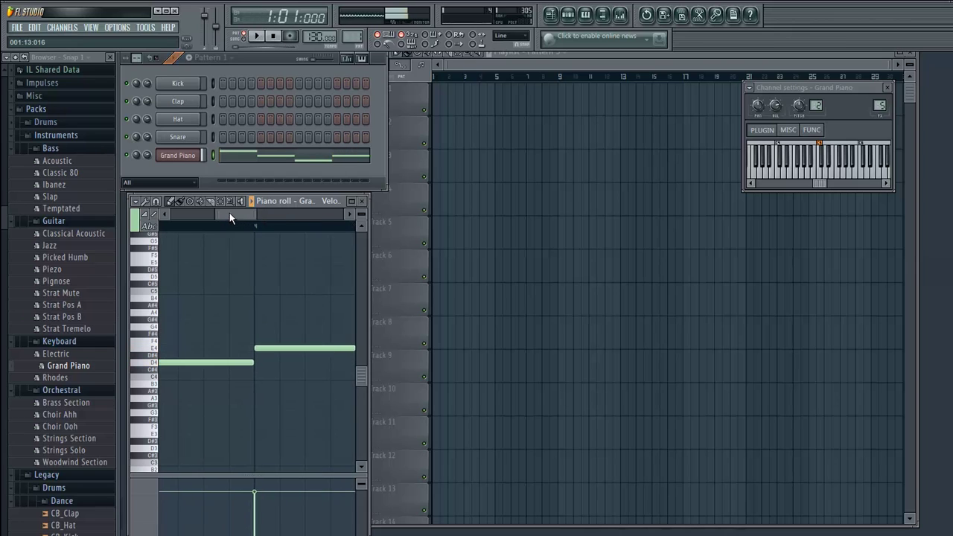
pyautogui.scroll(4, 280, 357)
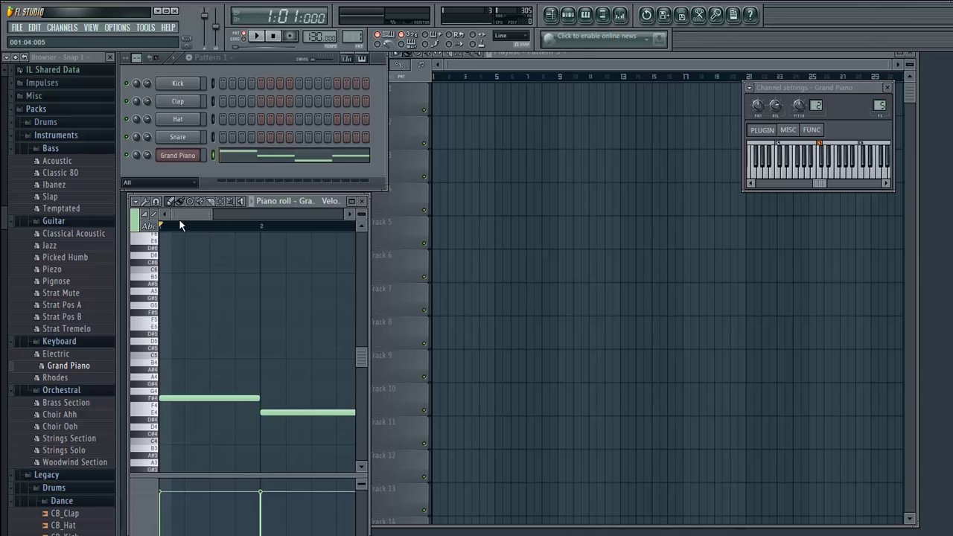
pyautogui.moveTo(180, 221); pyautogui.dragTo(114, 212)
pyautogui.moveTo(361, 362)
pyautogui.mouseDown()
pyautogui.moveTo(361, 376)
pyautogui.moveTo(359, 361)
pyautogui.mouseUp()
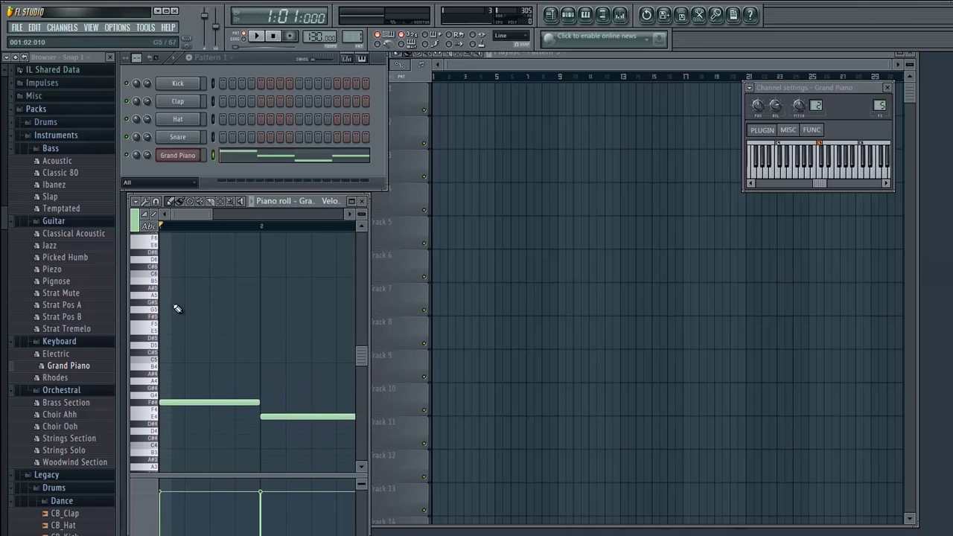
pyautogui.click(162, 316)
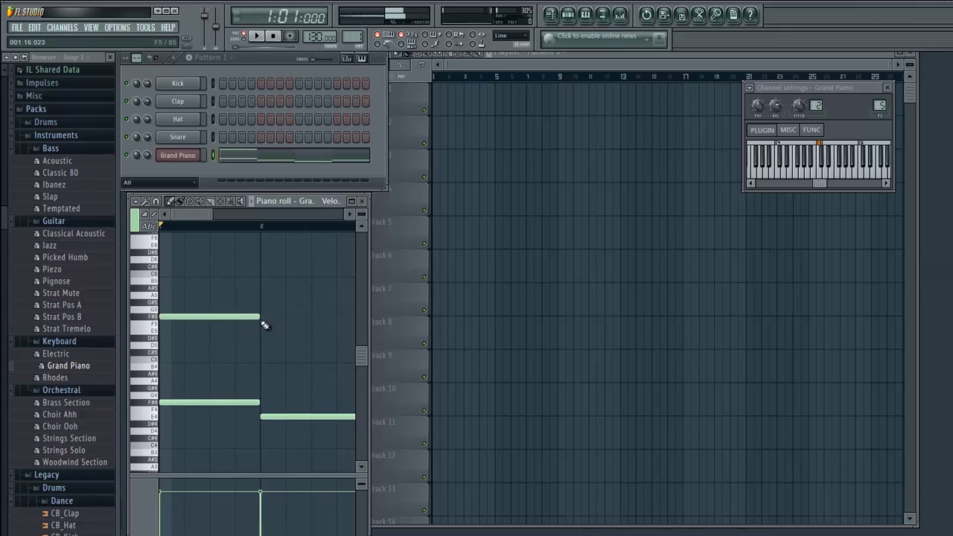
pyautogui.moveTo(254, 317); pyautogui.dragTo(184, 318)
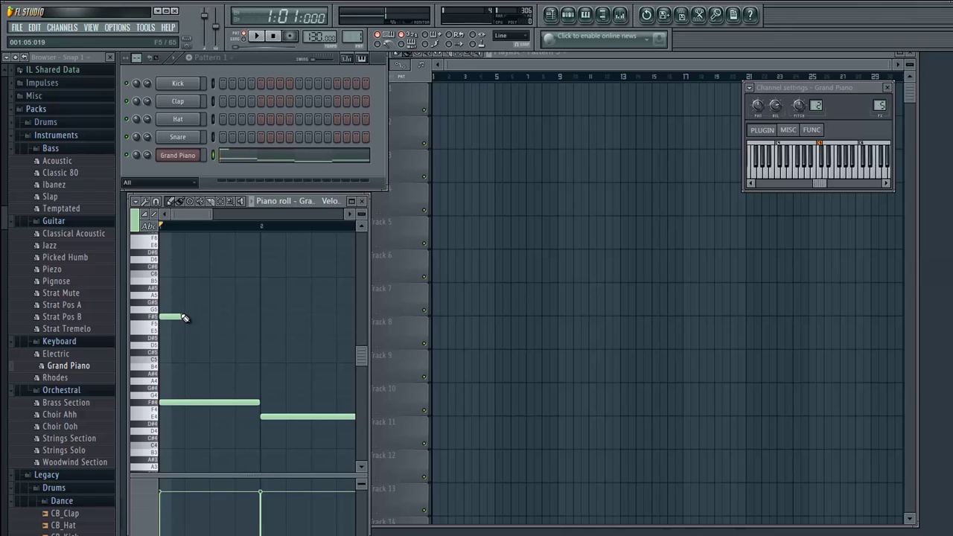
pyautogui.press('space')
pyautogui.press('space')
# Step: Add one-beat notes A5, F#5 and A5 on the remaining beats of bar 1 and play them
pyautogui.click(191, 296)
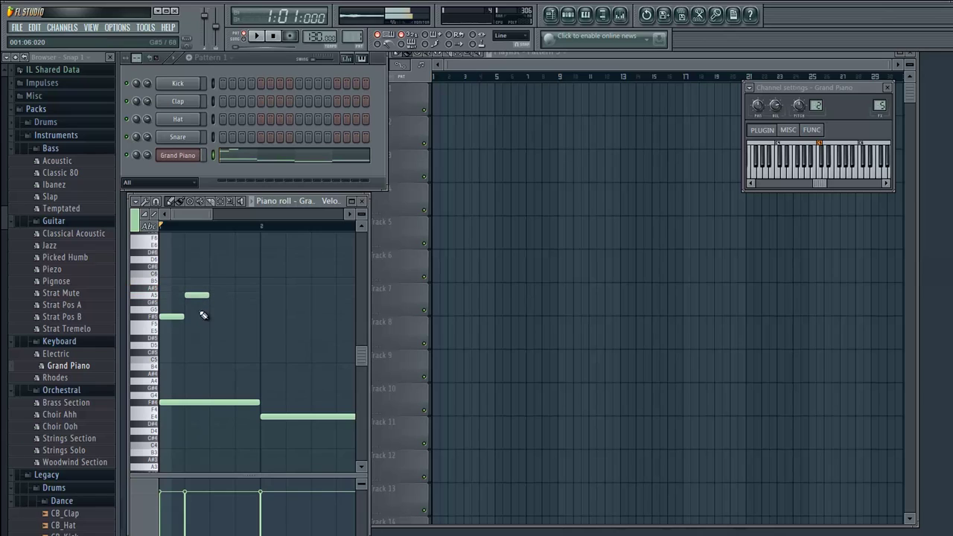
pyautogui.click(214, 316)
pyautogui.click(244, 296)
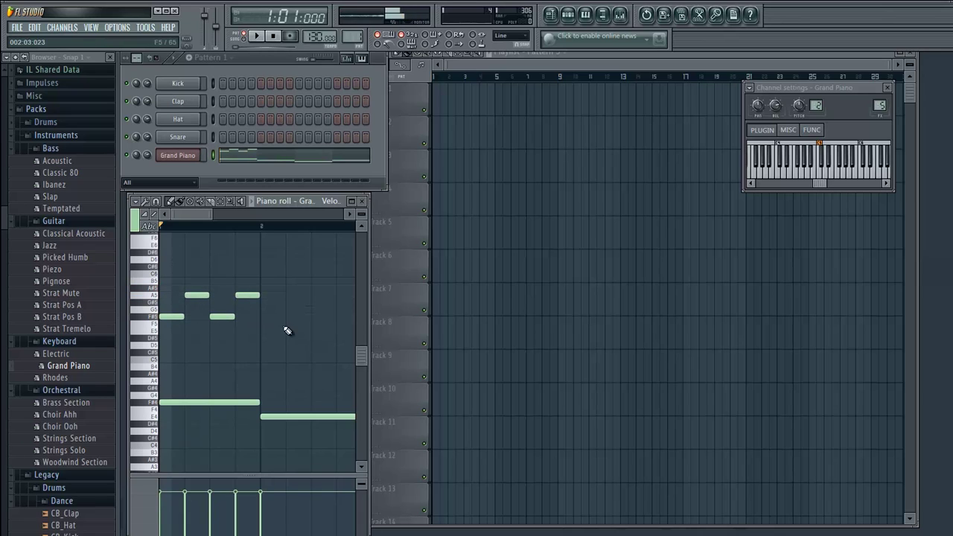
pyautogui.press('space')
pyautogui.press('space')
# Step: Add four one-beat notes in bar 2, alternating E5 and A5, above the long E4 note
pyautogui.click(266, 331)
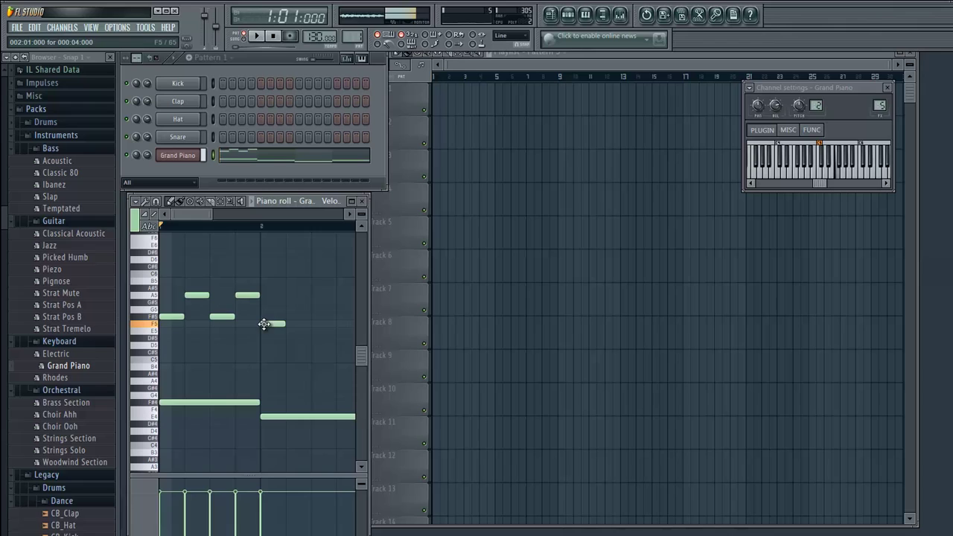
pyautogui.click(290, 295)
pyautogui.click(316, 331)
pyautogui.click(347, 298)
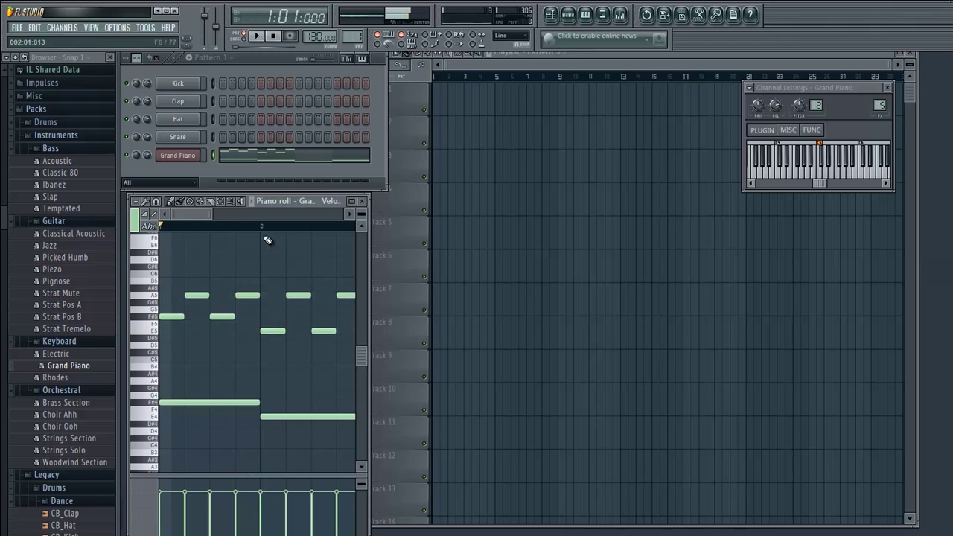
# Step: Fill bar 3 with four one-beat notes alternating D5 and A5, above the long D4 note
pyautogui.moveTo(202, 214); pyautogui.dragTo(220, 214)
pyautogui.click(278, 346)
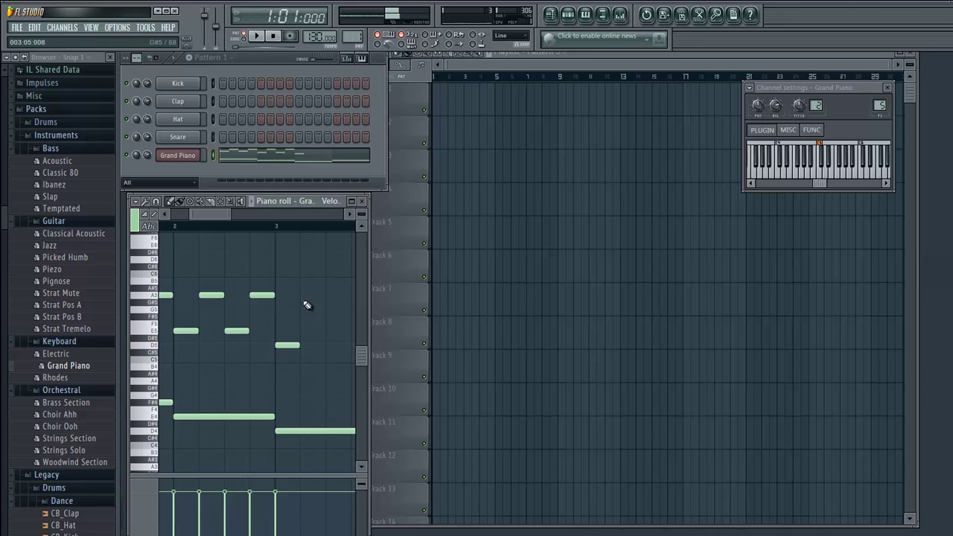
pyautogui.moveTo(305, 288); pyautogui.dragTo(303, 296)
pyautogui.click(335, 346)
pyautogui.moveTo(222, 214); pyautogui.dragTo(240, 215)
pyautogui.click(290, 296)
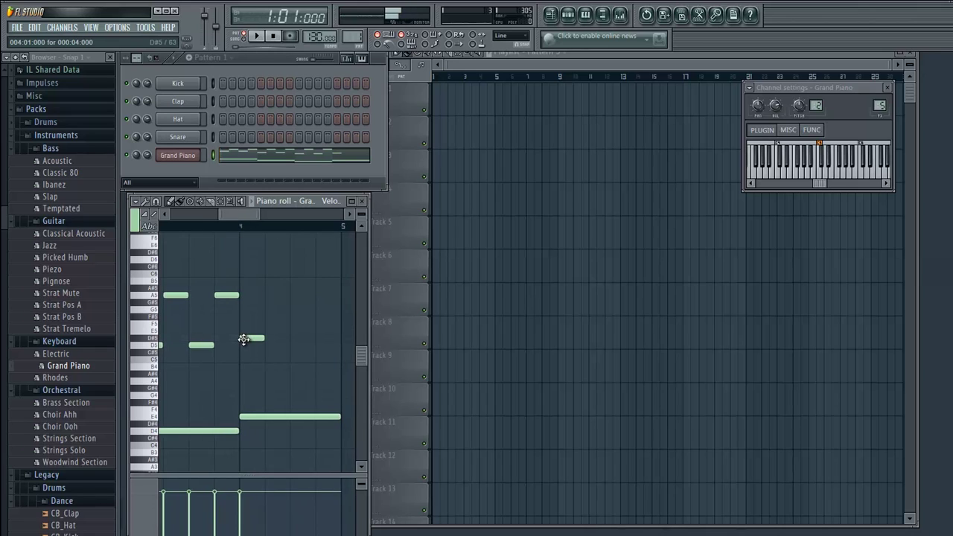
# Step: Fill bar 4 with four one-beat notes alternating E5 and A5
pyautogui.moveTo(244, 340); pyautogui.dragTo(298, 330)
pyautogui.click(270, 295)
pyautogui.click(325, 296)
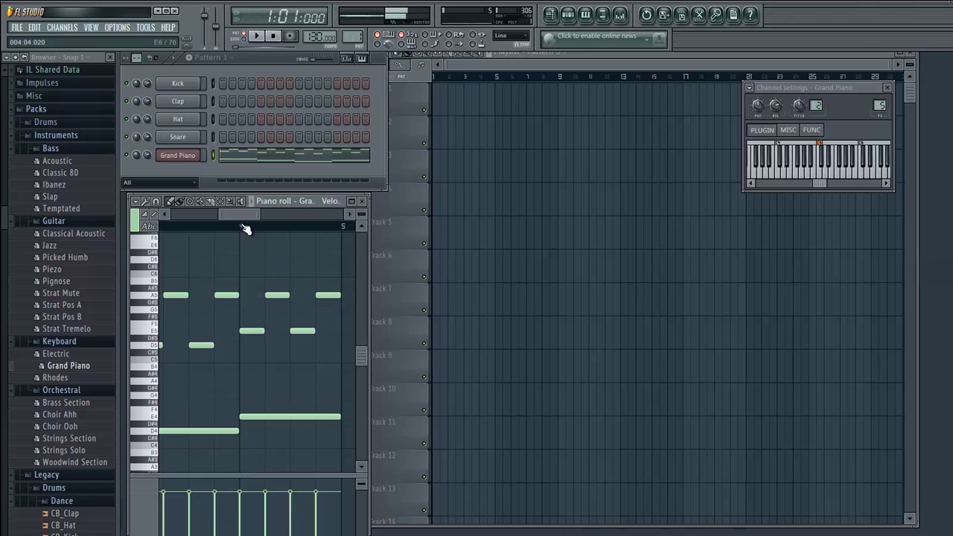
# Step: Play the pattern from the start to listen to the alternating piano notes over the long notes
pyautogui.moveTo(238, 214); pyautogui.dragTo(117, 216)
pyautogui.press('space')
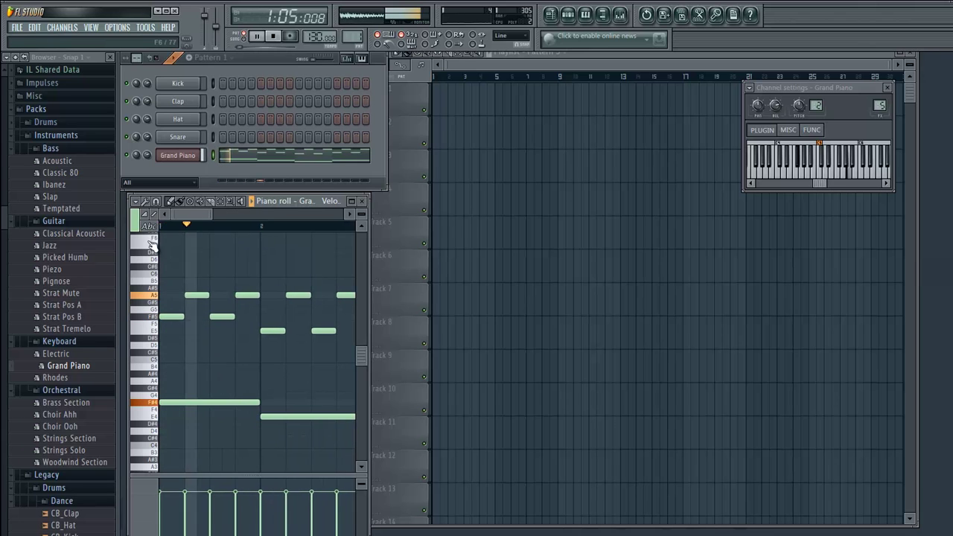
pyautogui.moveTo(187, 216); pyautogui.dragTo(233, 225)
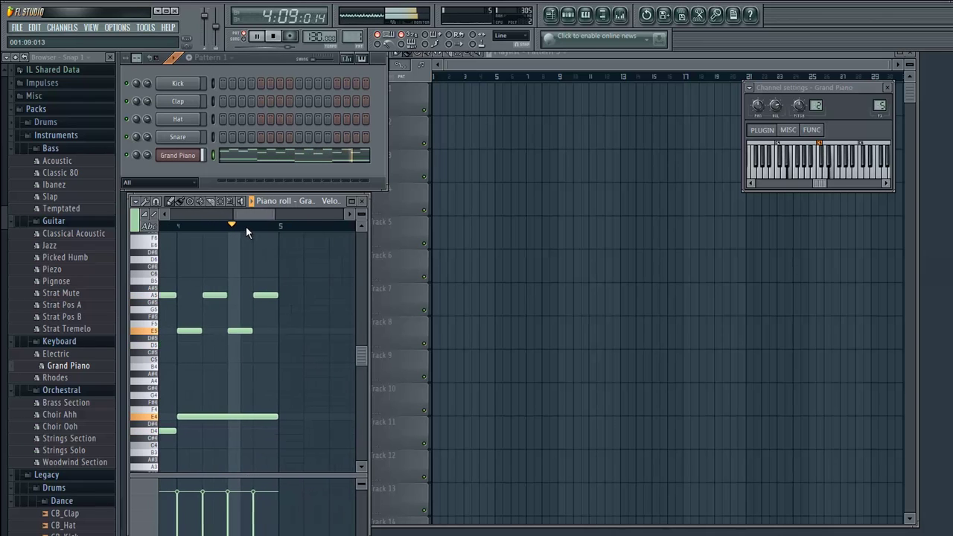
pyautogui.press('space')
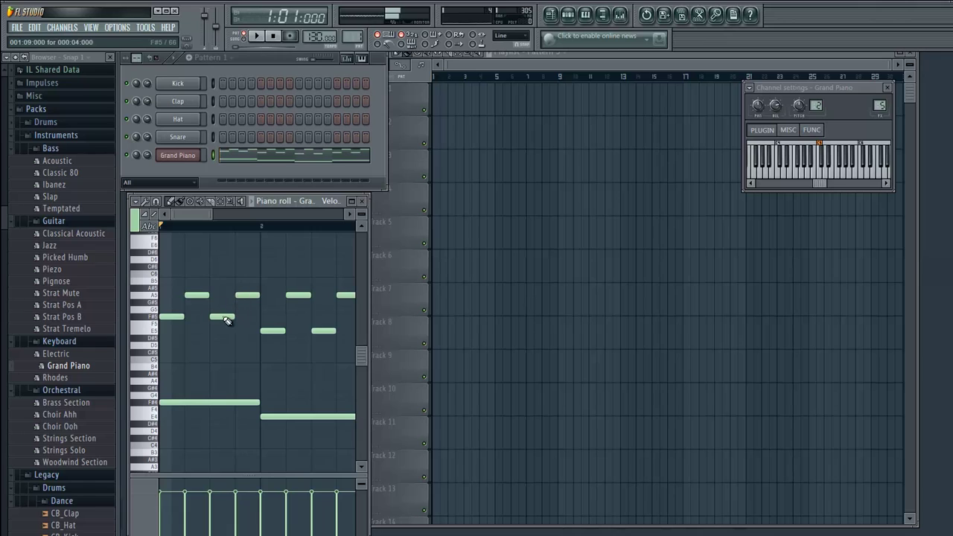
pyautogui.moveTo(184, 213)
pyautogui.mouseDown()
pyautogui.moveTo(160, 215)
pyautogui.moveTo(255, 221)
pyautogui.moveTo(183, 215)
pyautogui.mouseUp()
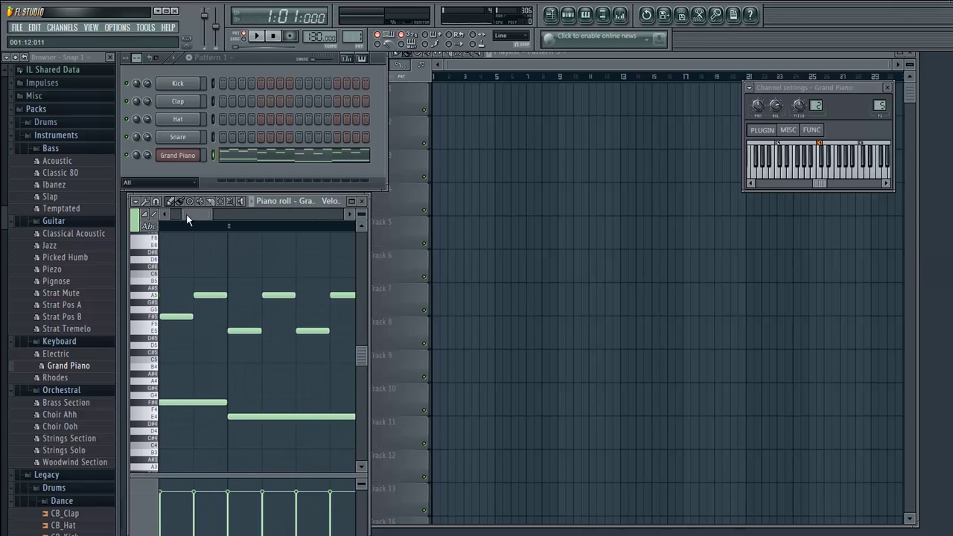
pyautogui.press('space')
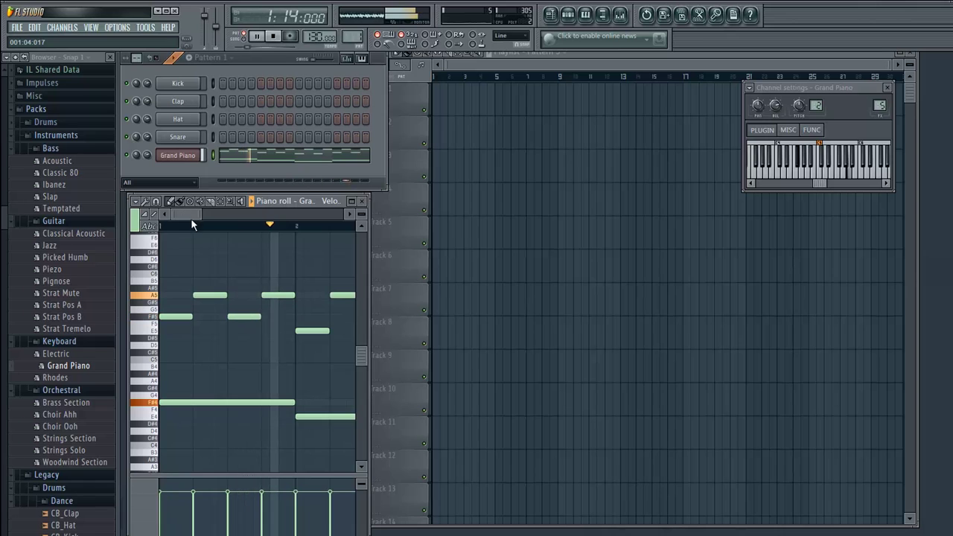
pyautogui.press('space')
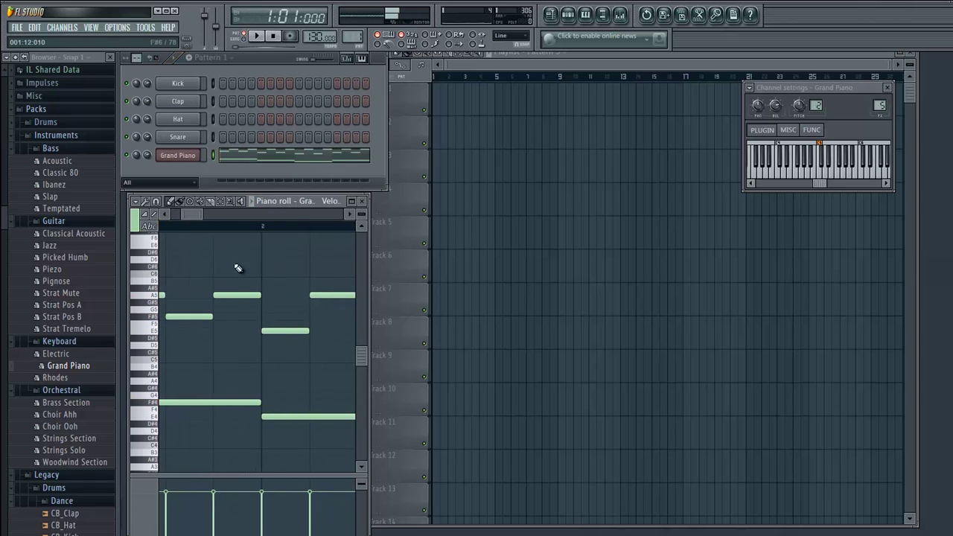
# Step: Raise both A5 notes in bar 2 to B5 and play the pattern to hear the change
pyautogui.scroll(-3, 233, 263)
pyautogui.moveTo(188, 214); pyautogui.dragTo(174, 208)
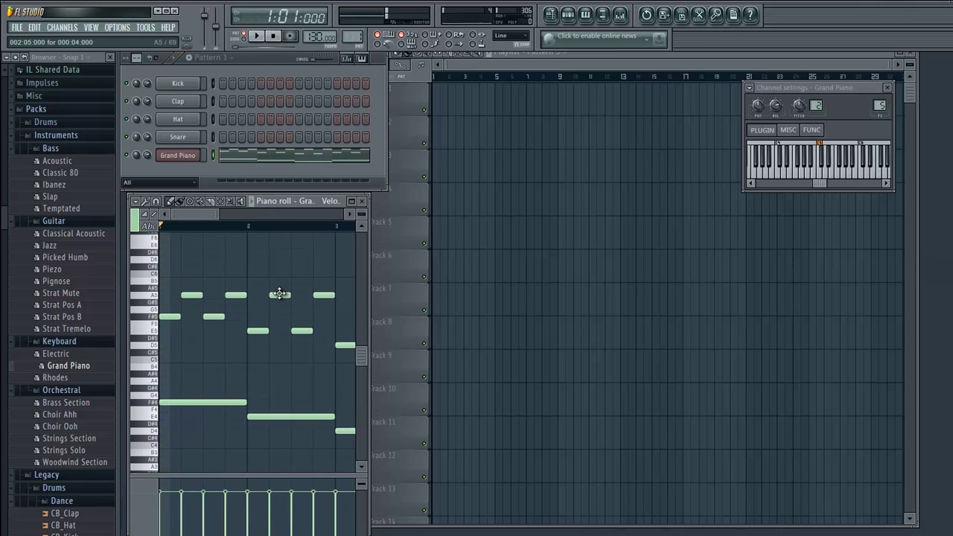
pyautogui.moveTo(279, 293); pyautogui.dragTo(321, 284)
pyautogui.press('space')
pyautogui.moveTo(185, 212); pyautogui.dragTo(200, 212)
pyautogui.press('space')
# Step: Raise both A5 notes in bar 3 to C#6 and play back the result
pyautogui.moveTo(290, 281); pyautogui.dragTo(280, 266)
pyautogui.rightClick(296, 268)
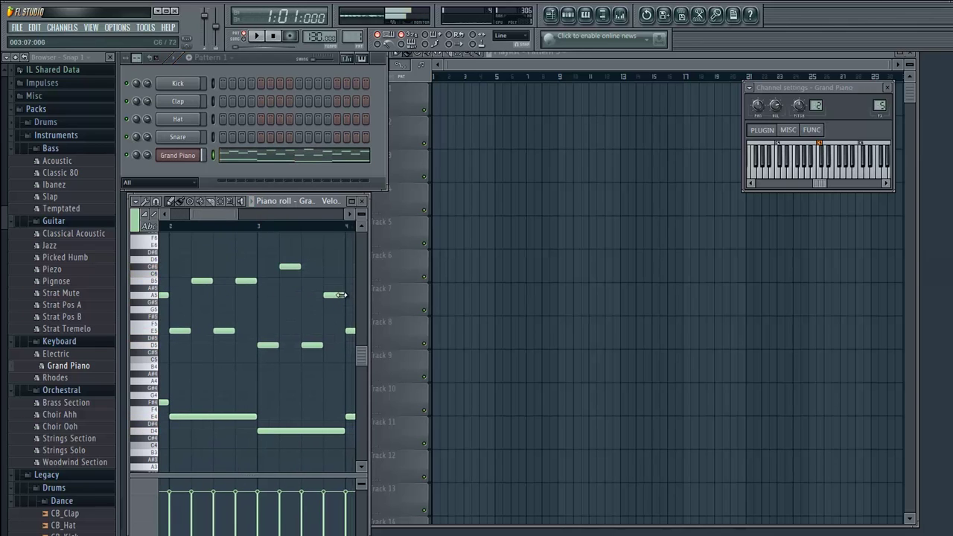
pyautogui.moveTo(333, 296); pyautogui.dragTo(333, 266)
pyautogui.press('space')
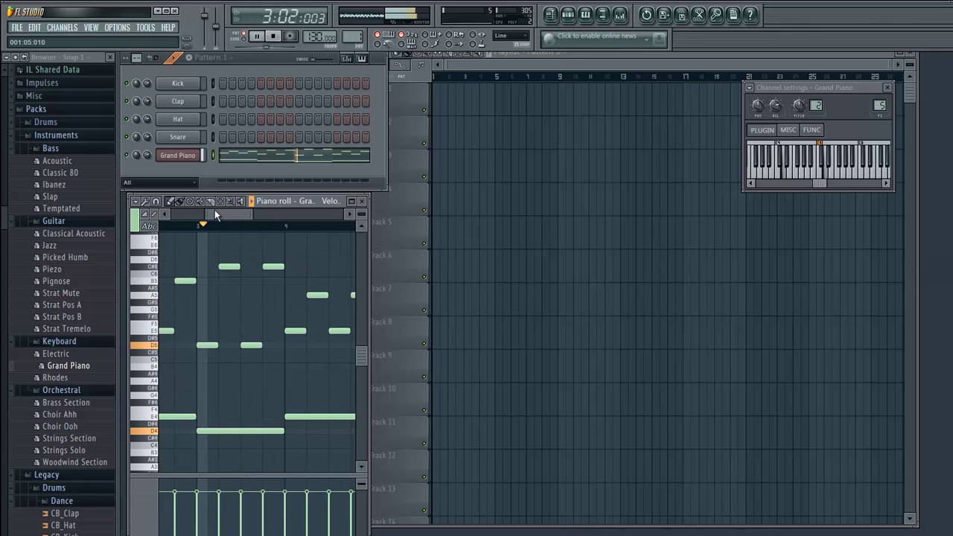
pyautogui.press('space')
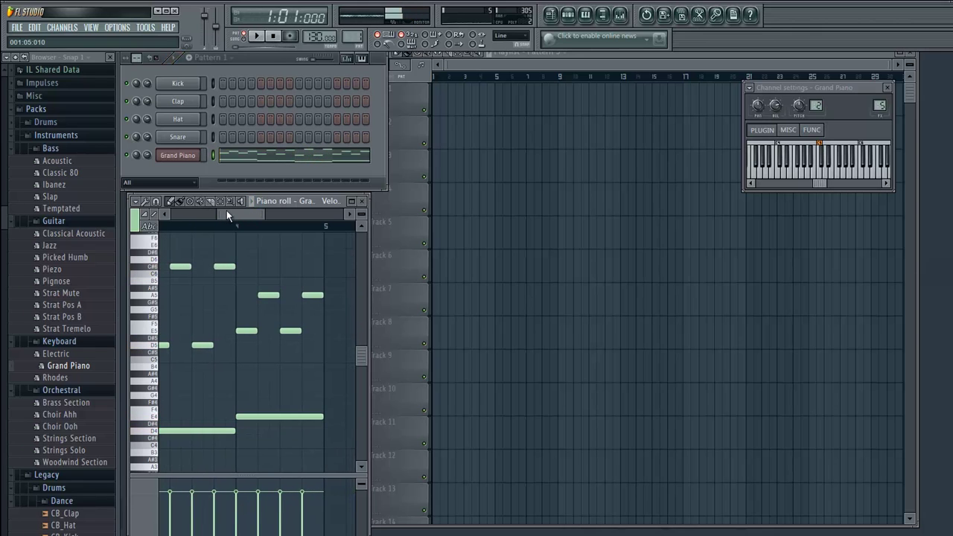
# Step: Raise both A5 notes in bar 4 to B5 and listen through to the end of the pattern
pyautogui.moveTo(268, 294); pyautogui.dragTo(300, 277)
pyautogui.press('space')
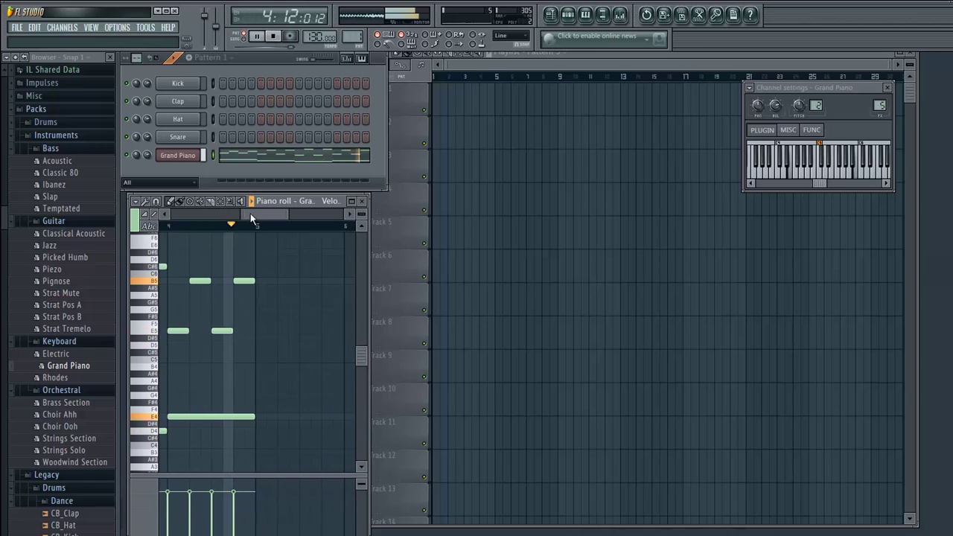
pyautogui.press('space')
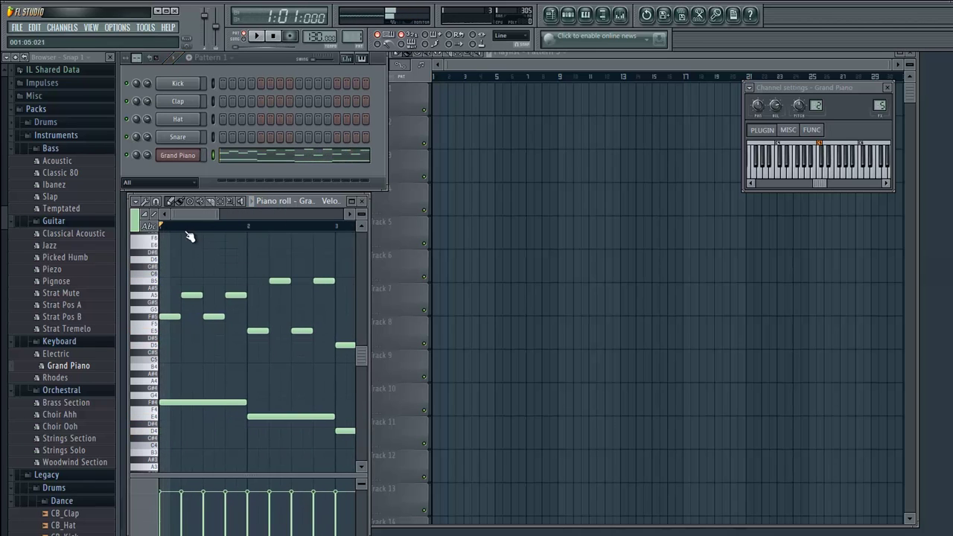
# Step: Play the whole four-bar pattern again from bar 1, following it through bar 4
pyautogui.moveTo(202, 211)
pyautogui.mouseDown()
pyautogui.moveTo(231, 216)
pyautogui.moveTo(174, 215)
pyautogui.moveTo(186, 214)
pyautogui.mouseUp()
pyautogui.moveTo(196, 211); pyautogui.dragTo(22, 225)
pyautogui.press('space')
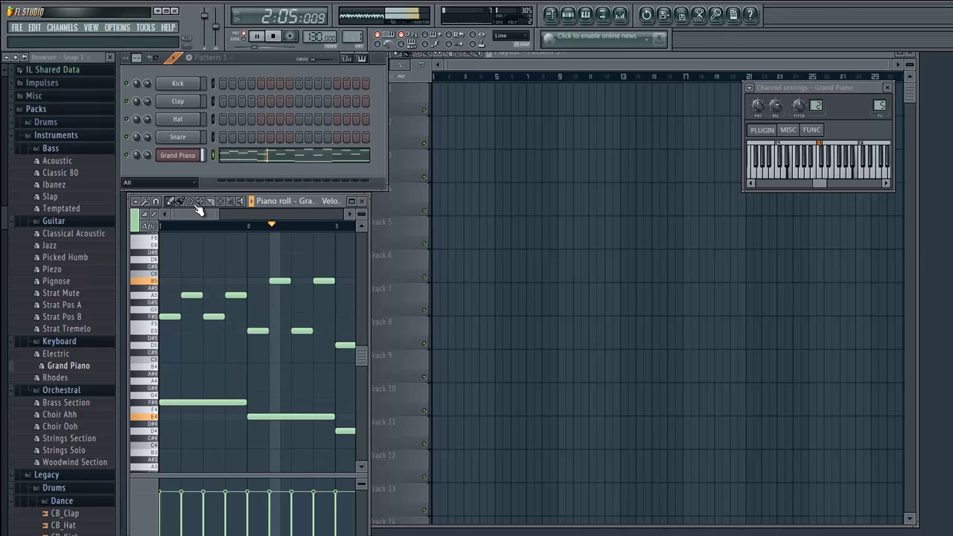
pyautogui.moveTo(186, 213); pyautogui.dragTo(246, 215)
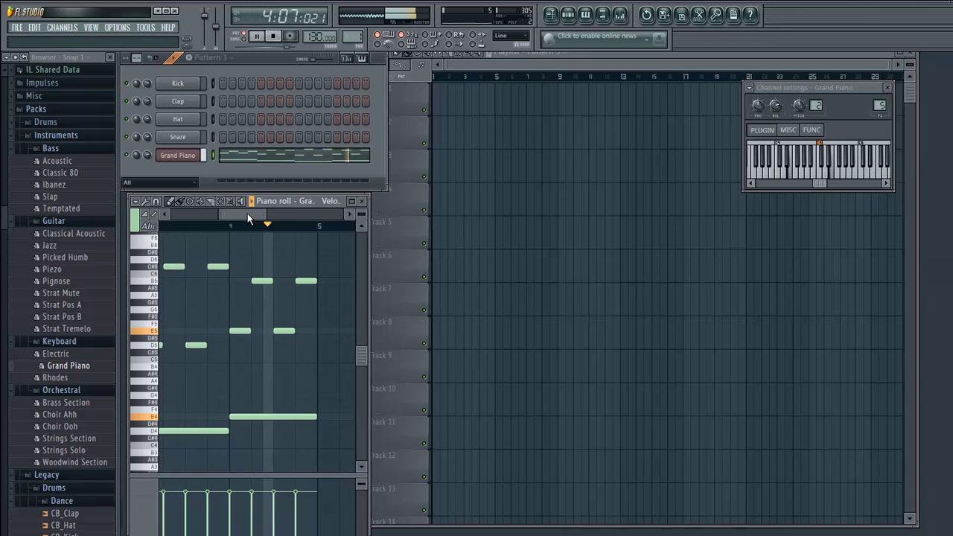
pyautogui.press('space')
# Step: Start a melody in bar 1 with consecutive half-beat notes F#6, G#6, A6, B6 and C#7
pyautogui.scroll(4, 190, 281)
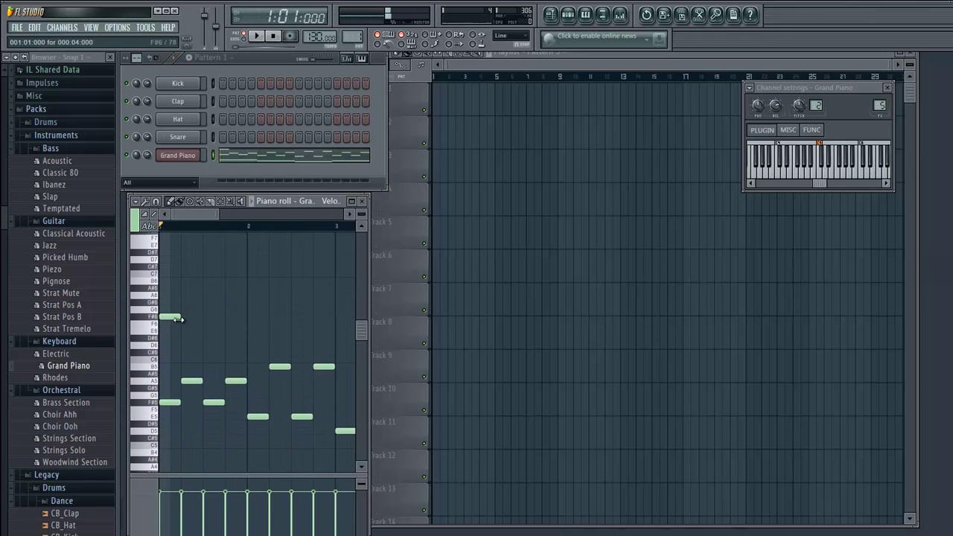
pyautogui.click(175, 301)
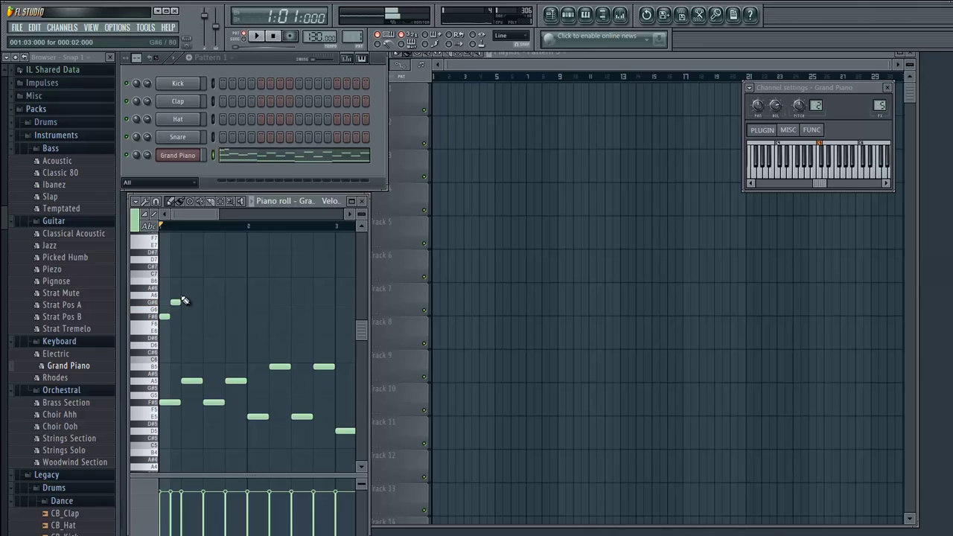
pyautogui.click(185, 289)
pyautogui.moveTo(182, 295); pyautogui.dragTo(199, 304)
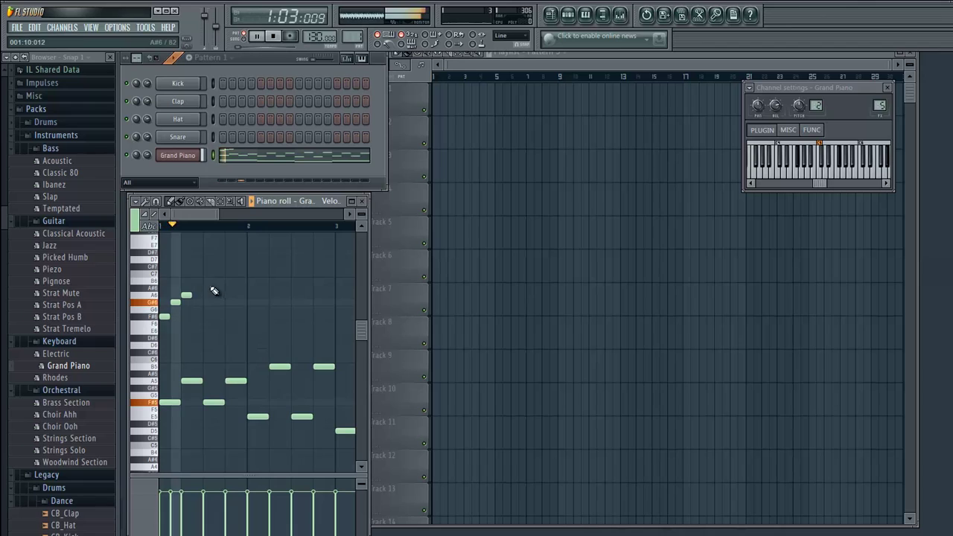
pyautogui.click(209, 281)
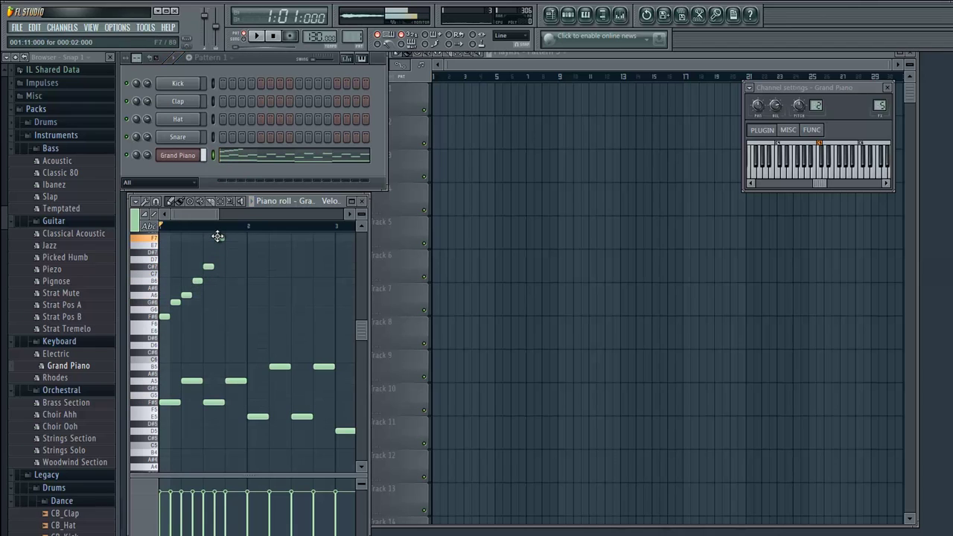
# Step: Complete bar 1's melody with half-beat notes F#7, E7 and C#7, and play it back
pyautogui.scroll(1, 218, 249)
pyautogui.moveTo(218, 244); pyautogui.dragTo(217, 242)
pyautogui.click(229, 258)
pyautogui.moveTo(249, 287); pyautogui.dragTo(238, 277)
pyautogui.press('space')
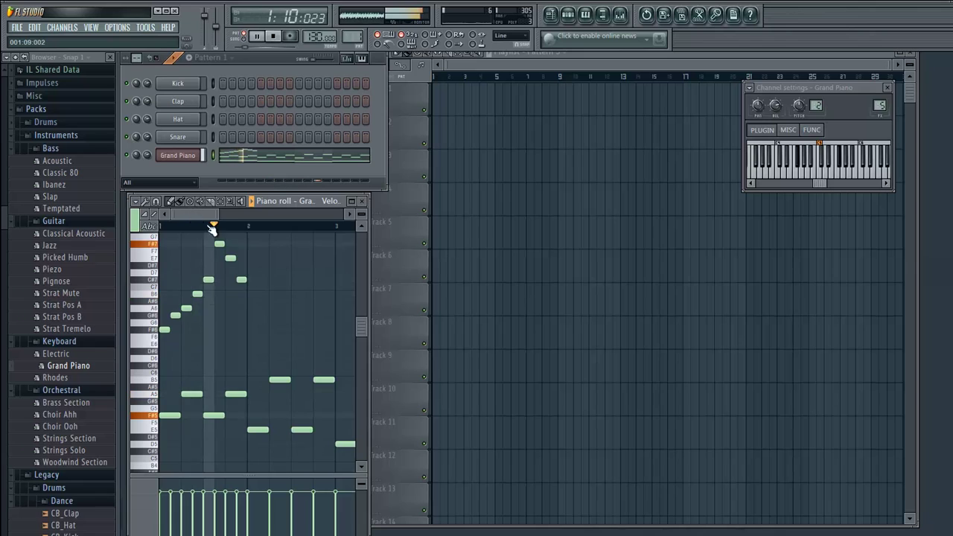
pyautogui.press('space')
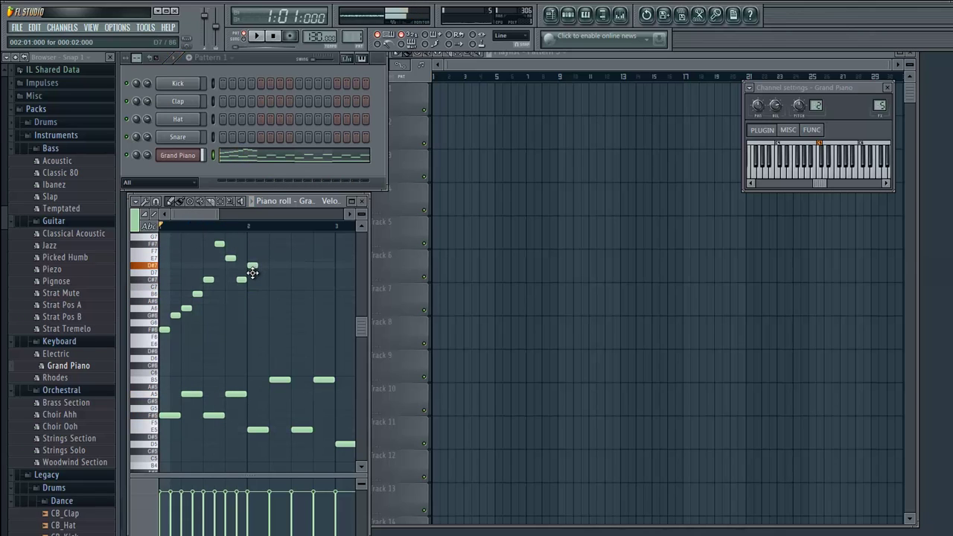
# Step: Place a half-beat D7 melody note at the start of bar 2
pyautogui.moveTo(252, 273); pyautogui.dragTo(253, 274)
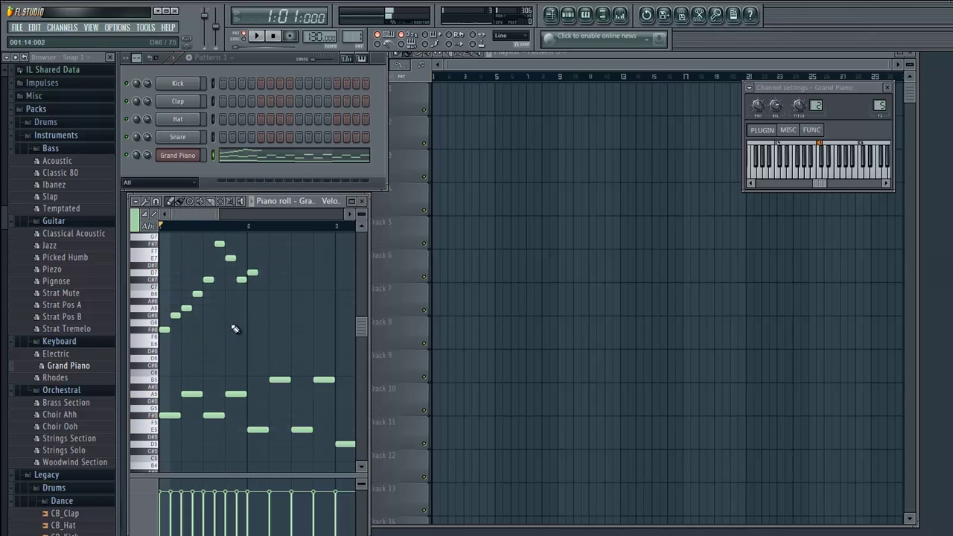
pyautogui.scroll(-10, 205, 335)
pyautogui.scroll(9, 208, 337)
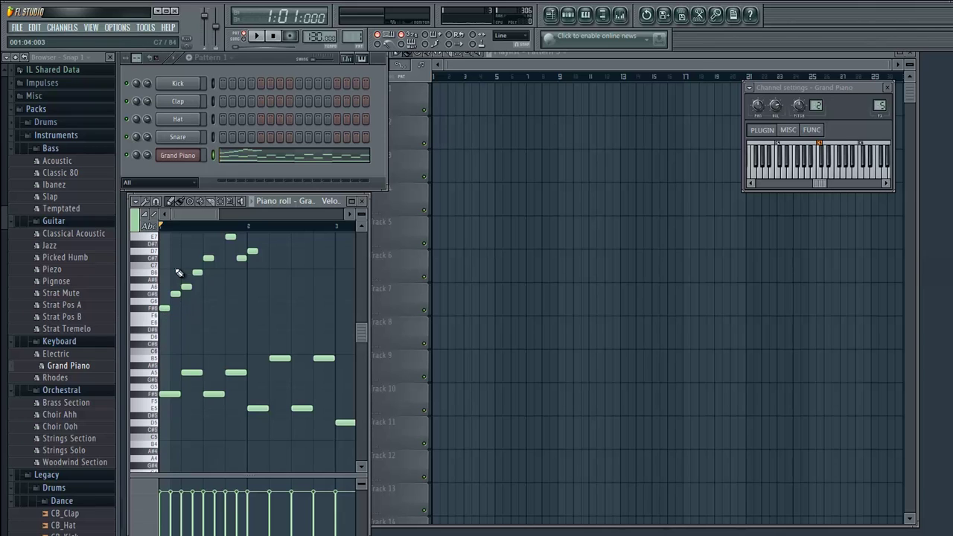
pyautogui.scroll(3, 197, 229)
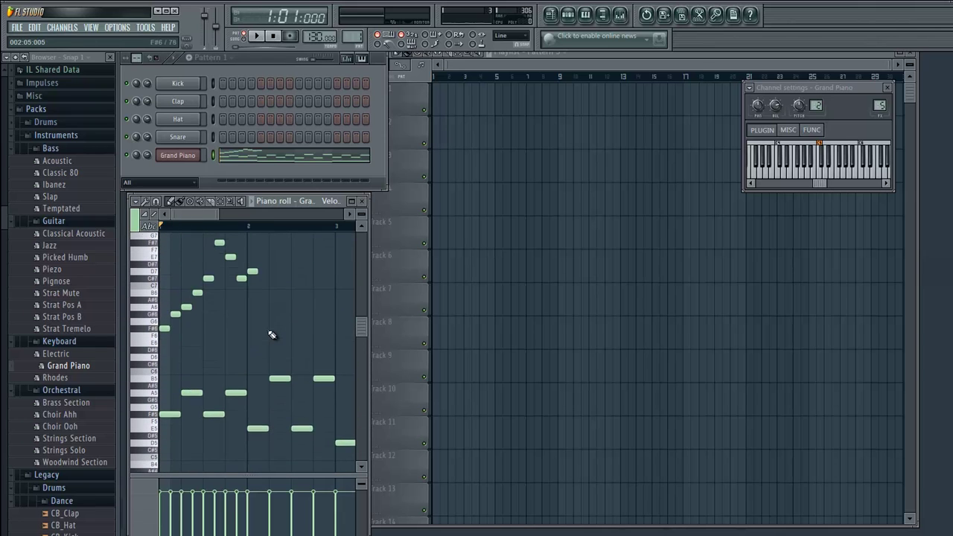
# Step: Enlarge the piano roll so all four bars are in view and play back the melody so far
pyautogui.scroll(5, 220, 289)
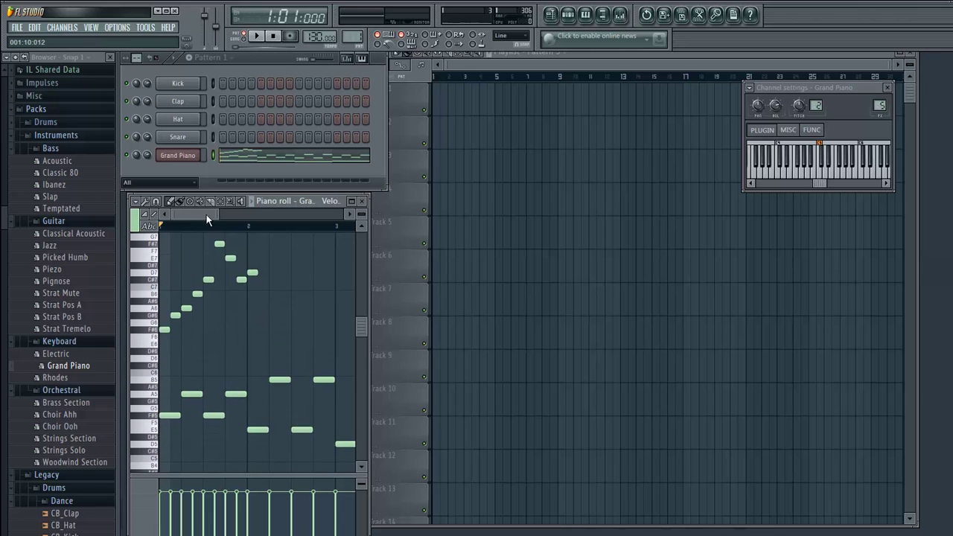
pyautogui.scroll(-3, 266, 277)
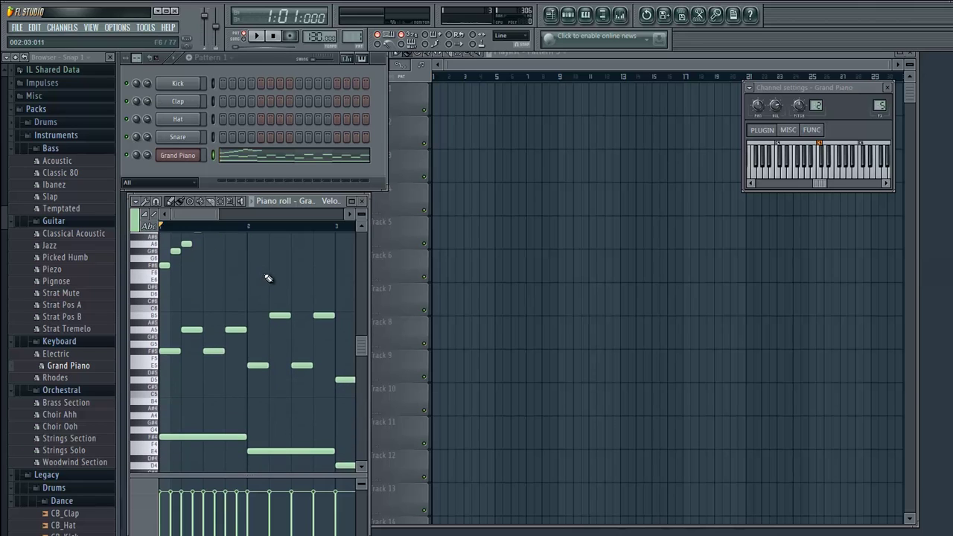
pyautogui.click(355, 202)
pyautogui.scroll(-4, 394, 266)
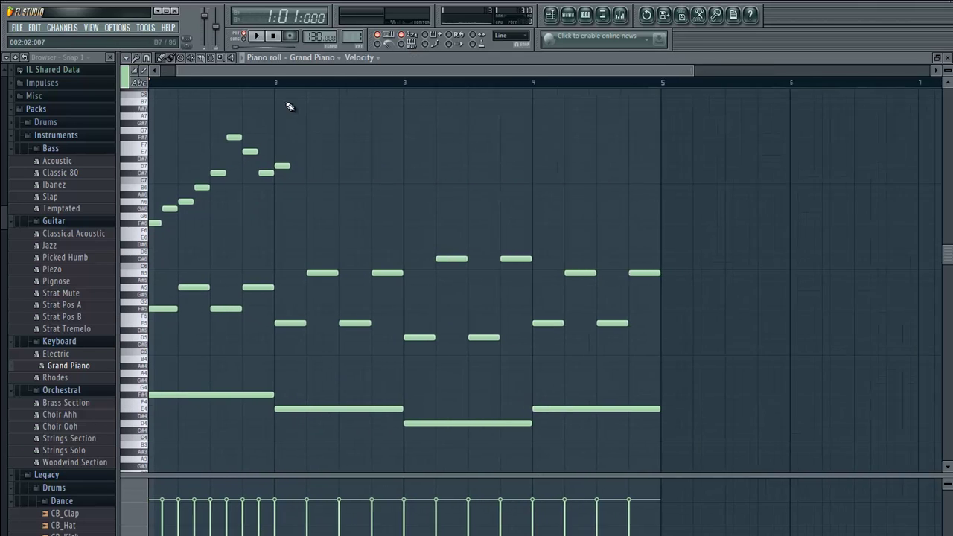
pyautogui.scroll(-2, 290, 107)
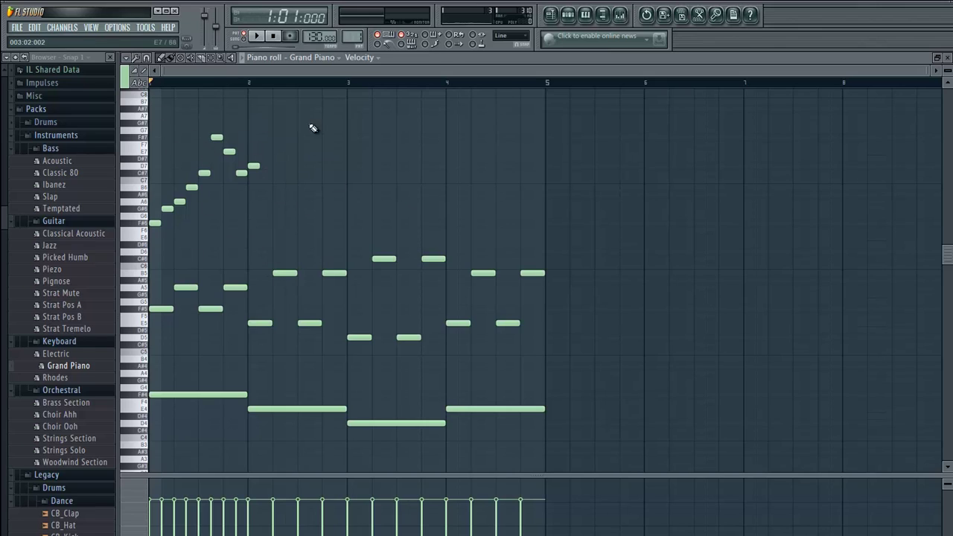
pyautogui.press('space')
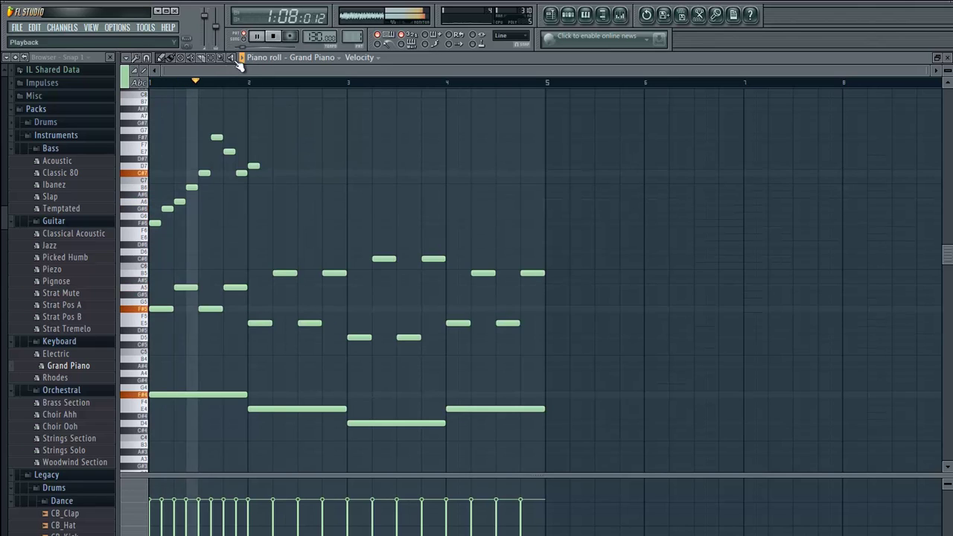
pyautogui.press('space')
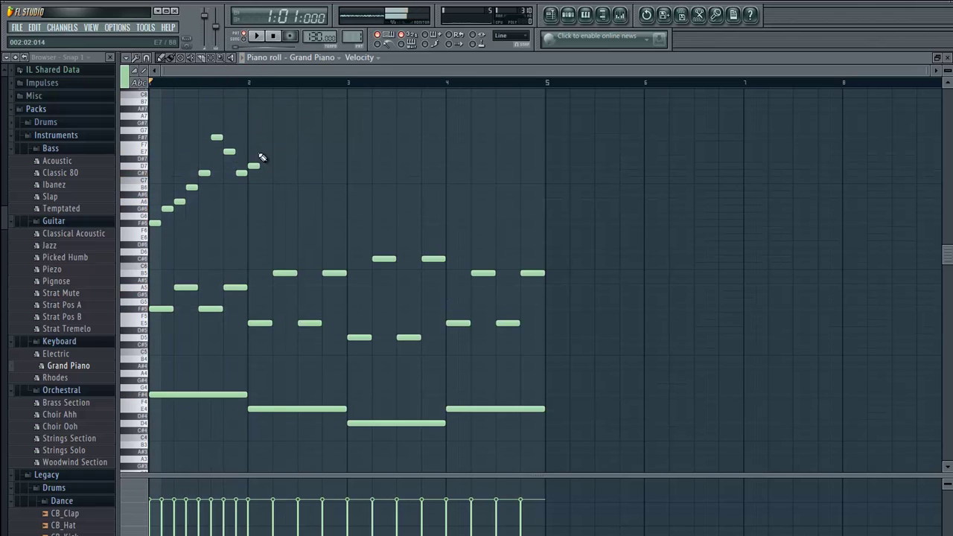
# Step: Raise the melody note at the start of bar 2 to E7, trying D#7 first and playing back each pitch
pyautogui.moveTo(254, 164); pyautogui.dragTo(253, 158)
pyautogui.press('space')
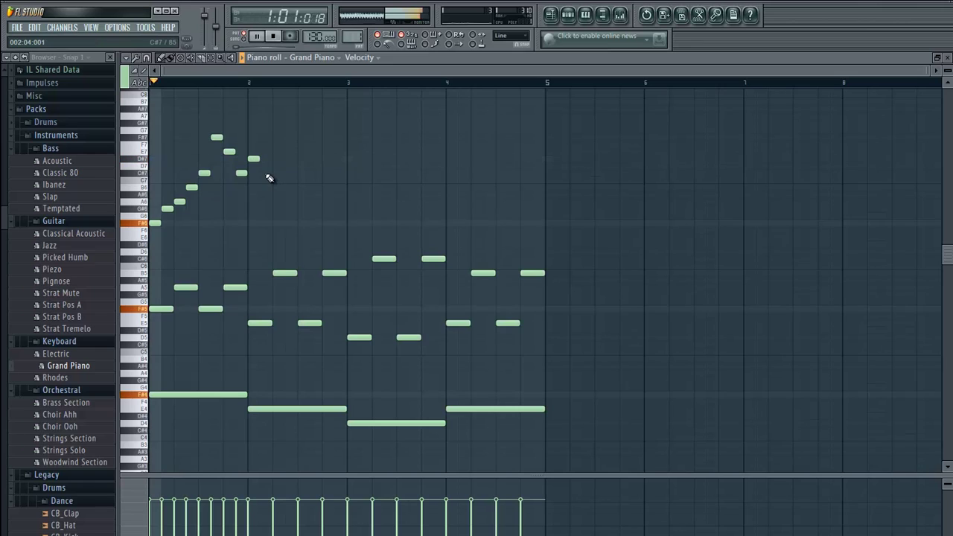
pyautogui.press('space')
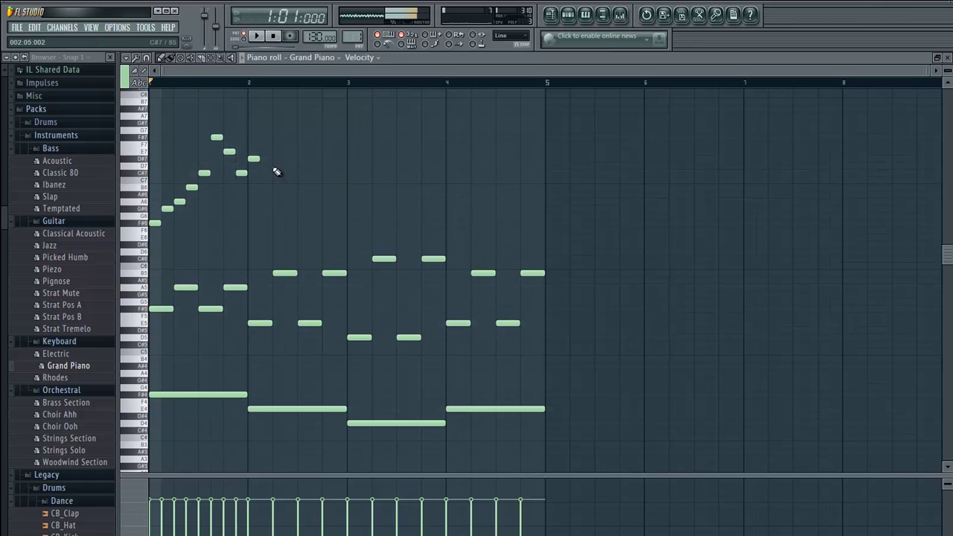
pyautogui.moveTo(253, 159); pyautogui.dragTo(253, 152)
pyautogui.press('space')
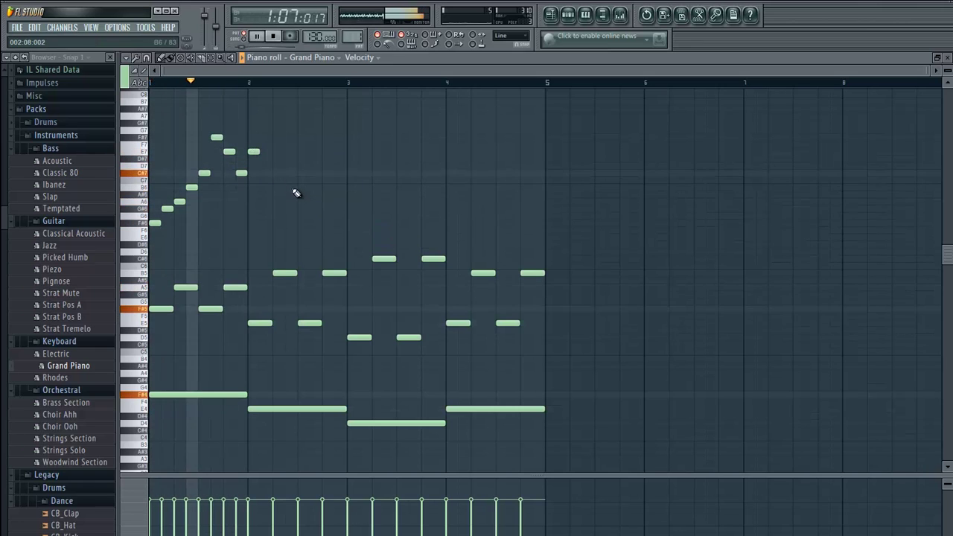
pyautogui.press('space')
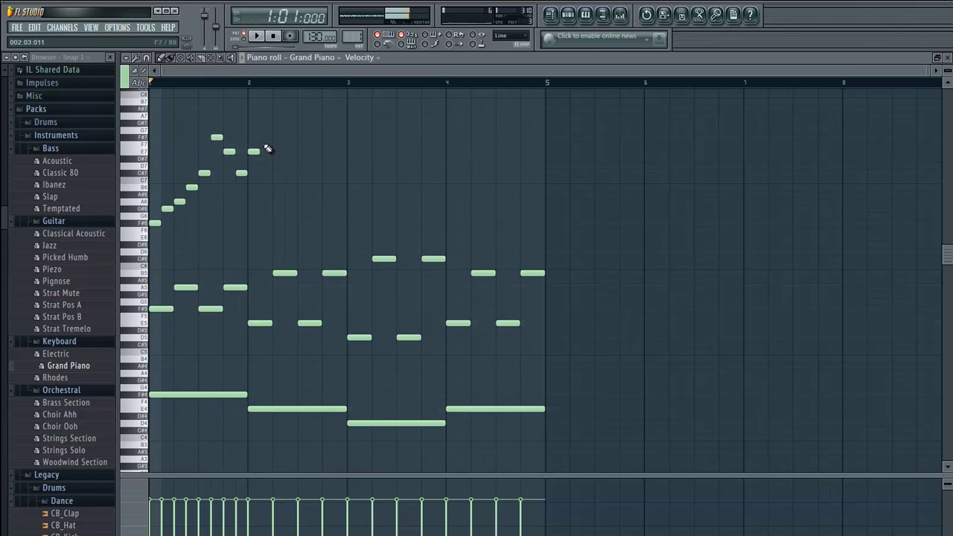
# Step: Complete bar 2's melody with consecutive half-beat notes F#7, E7, C#7, E7, F#7, E7 and C#7
pyautogui.click(266, 137)
pyautogui.click(279, 151)
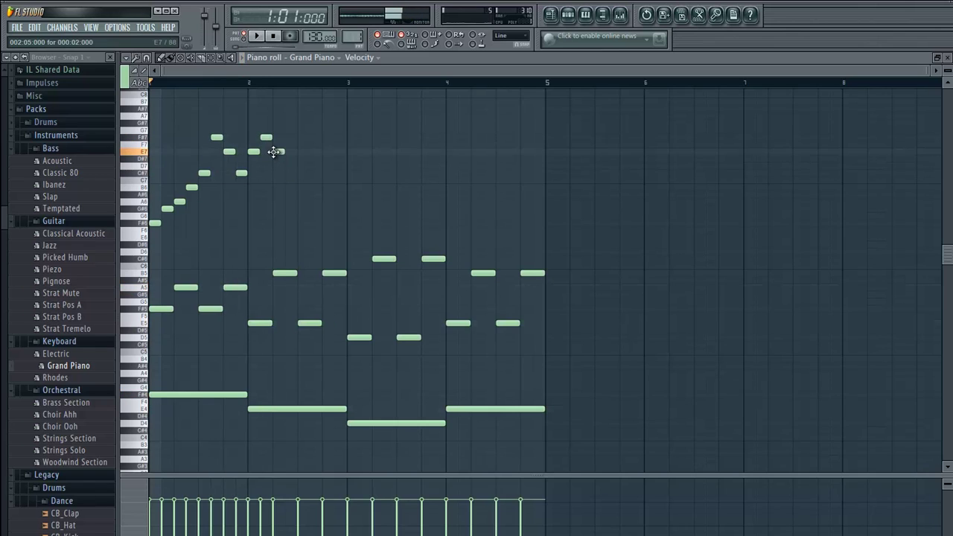
pyautogui.click(291, 173)
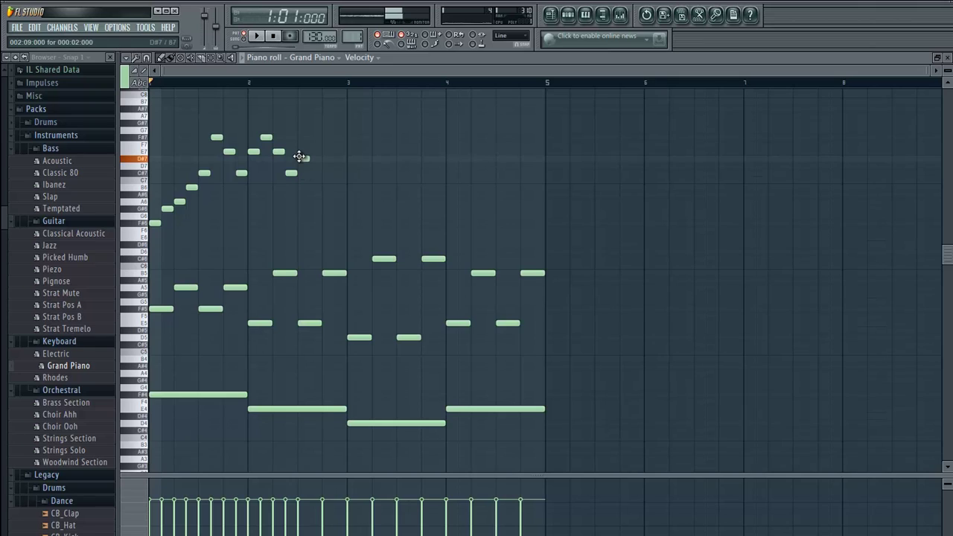
pyautogui.click(302, 151)
pyautogui.click(315, 137)
pyautogui.click(325, 151)
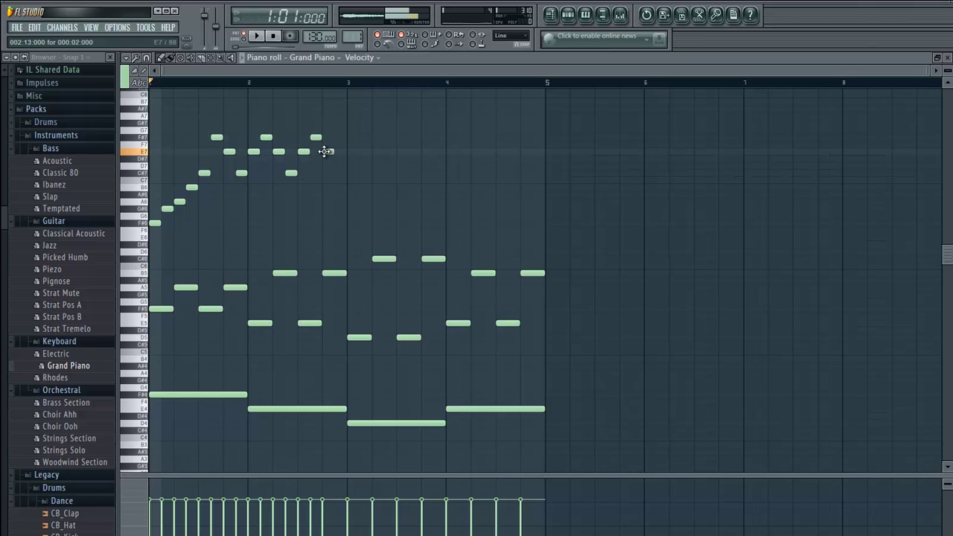
pyautogui.click(336, 172)
# Step: Place a half-beat melody note at the start of bar 3, play back the pattern and settle the note on D7
pyautogui.click(348, 151)
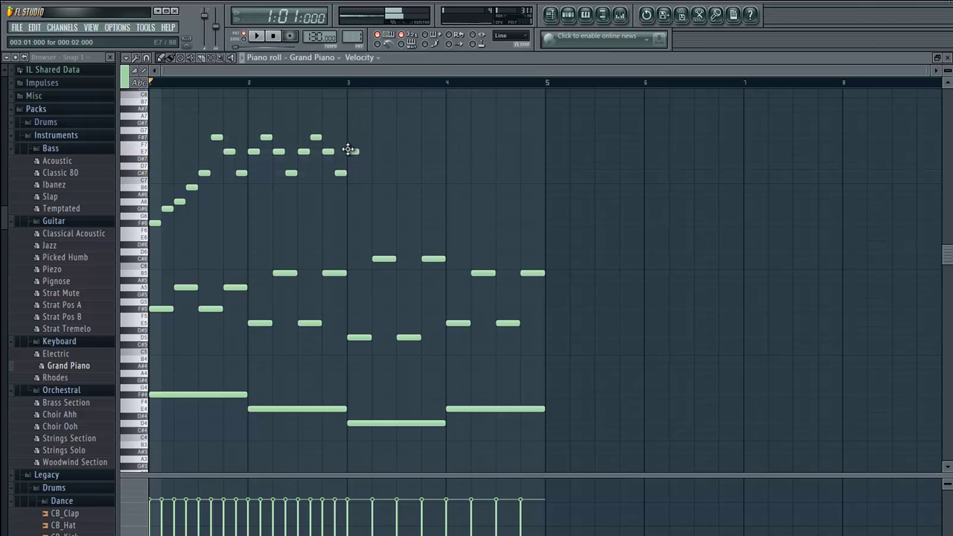
pyautogui.press('space')
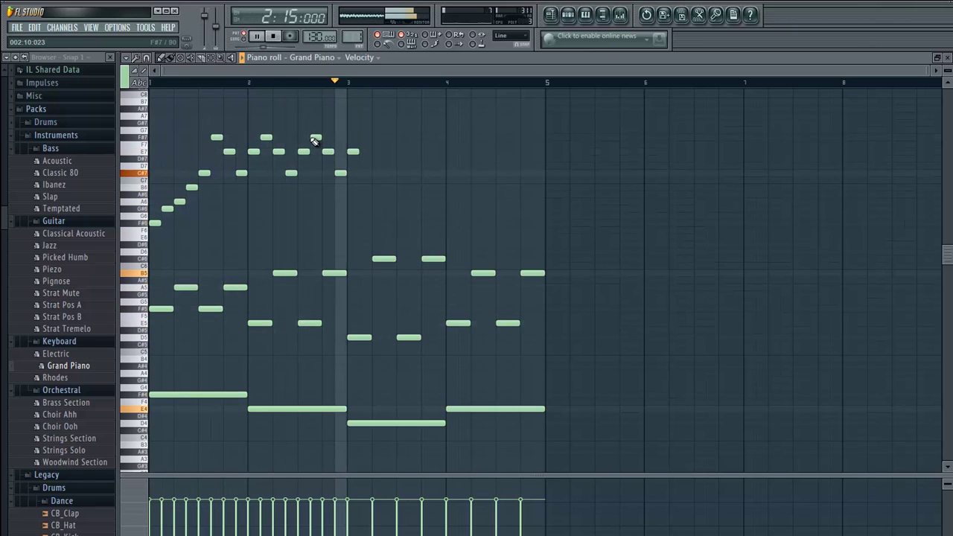
pyautogui.press('space')
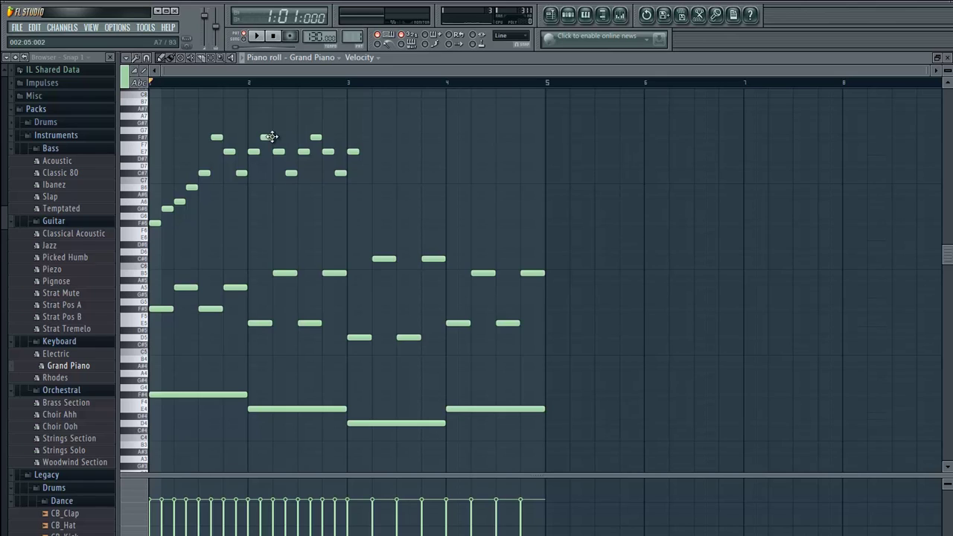
pyautogui.press('space')
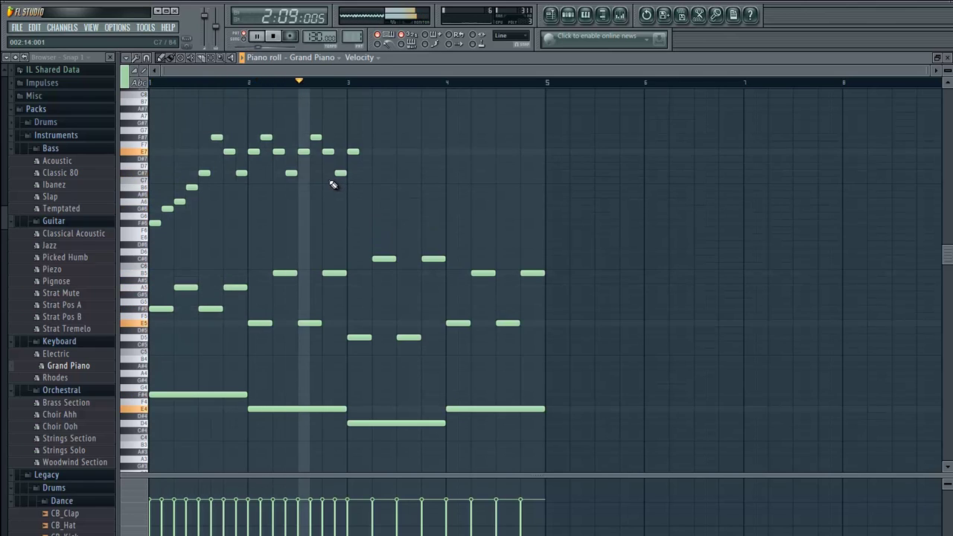
pyautogui.press('space')
pyautogui.moveTo(351, 151)
pyautogui.mouseDown()
pyautogui.moveTo(347, 172)
pyautogui.moveTo(351, 166)
pyautogui.mouseUp()
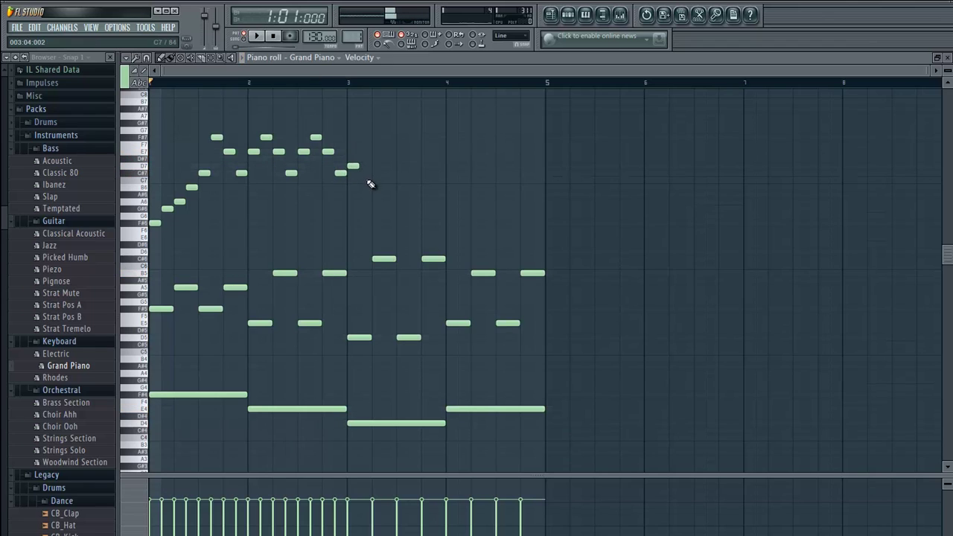
# Step: Complete bar 3's melody with consecutive half-beat notes C#7, B6, A6, G#6, F#6, G#6 and A6
pyautogui.click(359, 165)
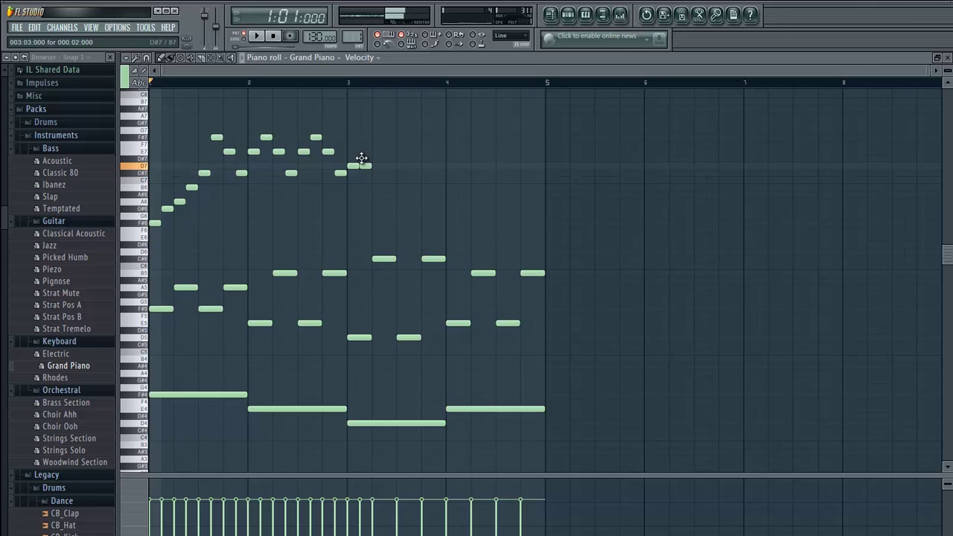
pyautogui.moveTo(361, 165); pyautogui.dragTo(366, 175)
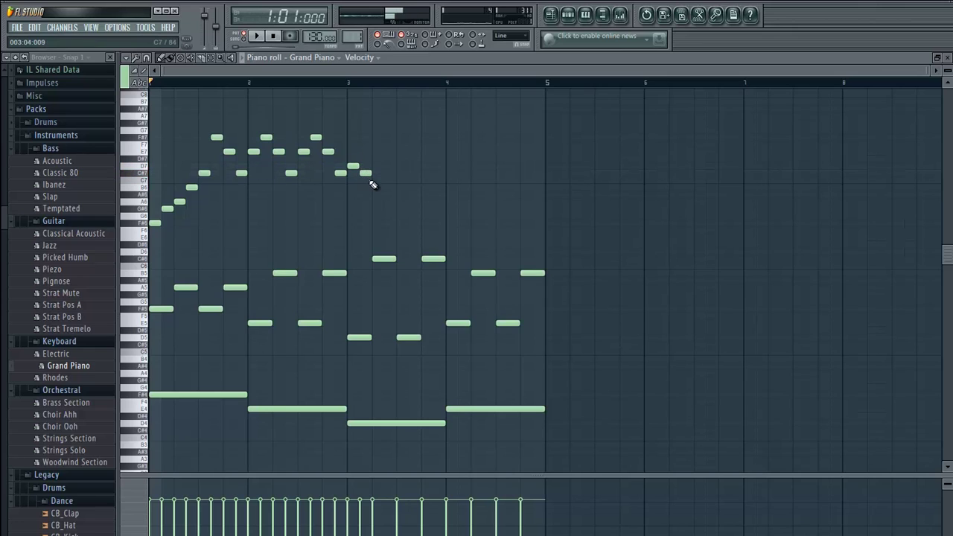
pyautogui.click(372, 187)
pyautogui.click(387, 201)
pyautogui.click(400, 208)
pyautogui.click(407, 223)
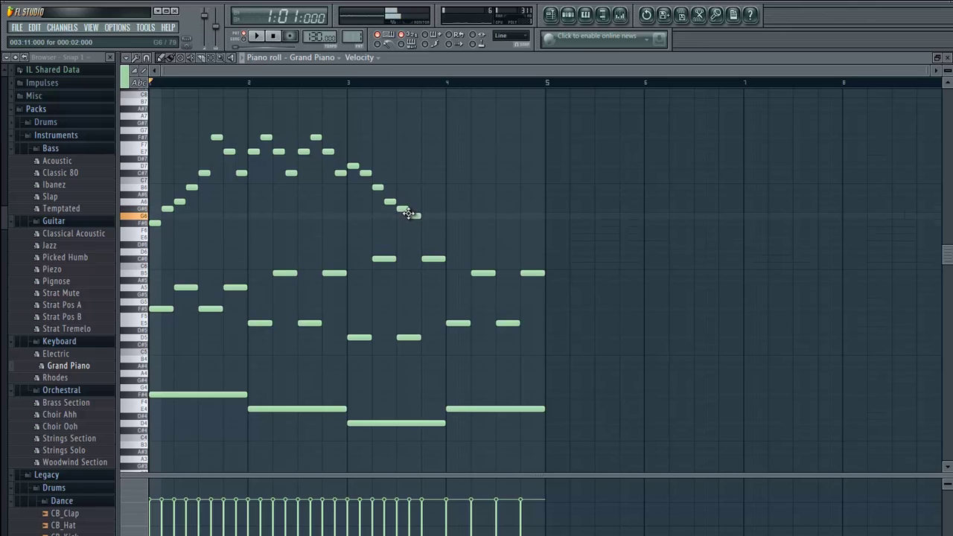
pyautogui.click(427, 209)
pyautogui.click(439, 201)
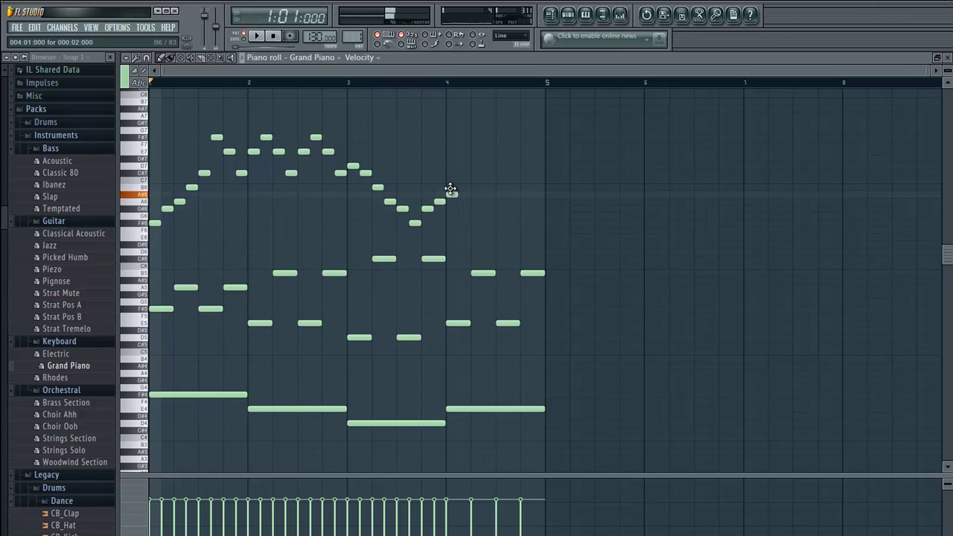
# Step: Start bar 4's melody with half-beat notes B6 and C#7, and play back the pattern
pyautogui.click(449, 187)
pyautogui.click(461, 172)
pyautogui.press('space')
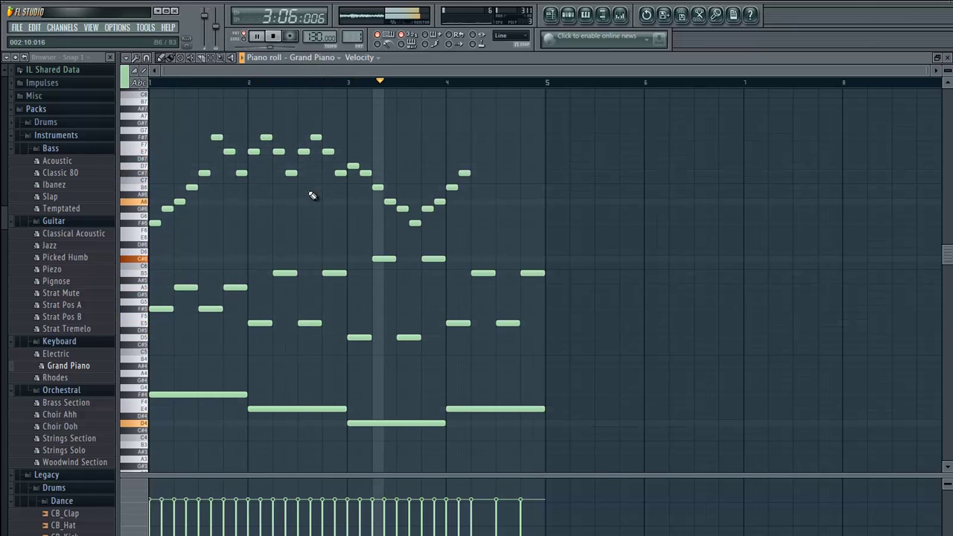
pyautogui.press('space')
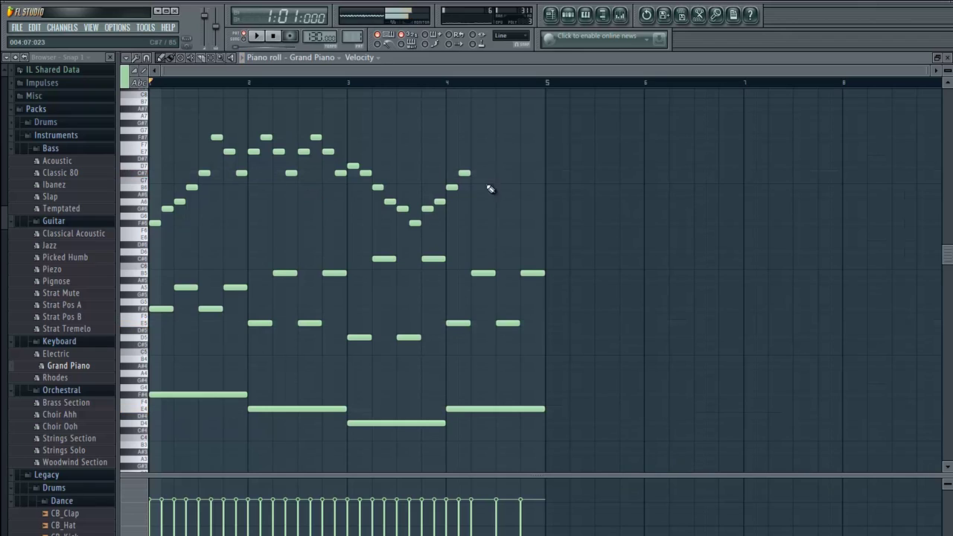
# Step: Continue bar 4's melody with consecutive half-beat notes B6, A6, B6, C#7 and B6
pyautogui.click(476, 187)
pyautogui.click(501, 201)
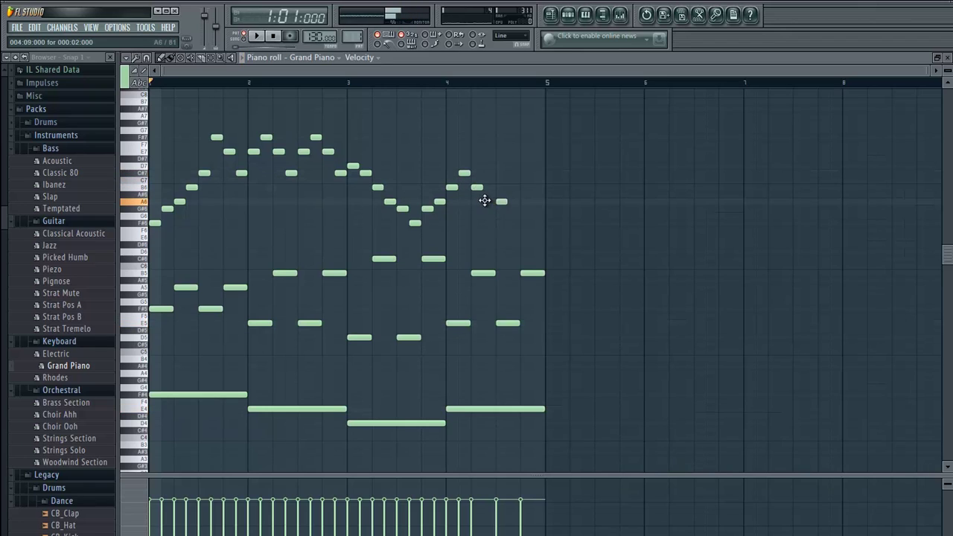
pyautogui.moveTo(485, 200); pyautogui.dragTo(498, 186)
pyautogui.click(510, 176)
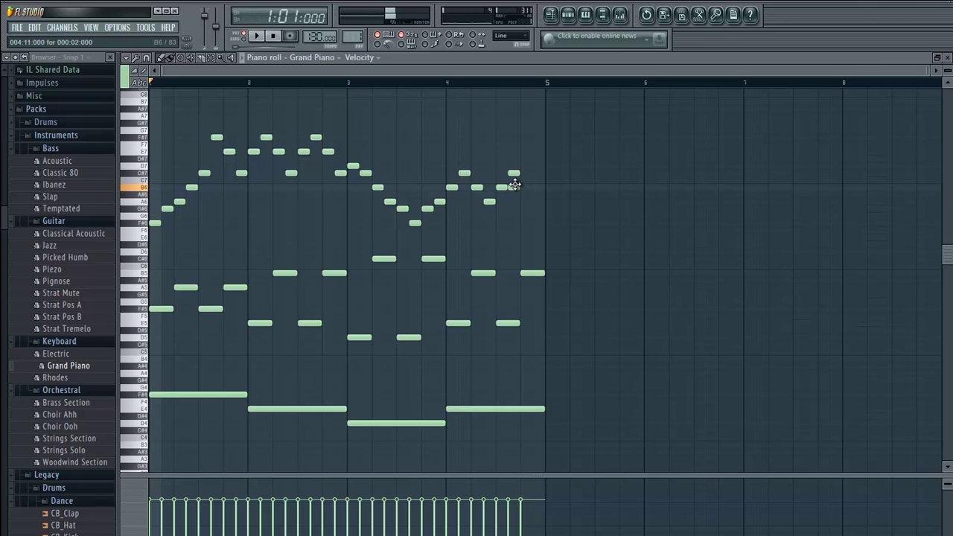
pyautogui.click(525, 188)
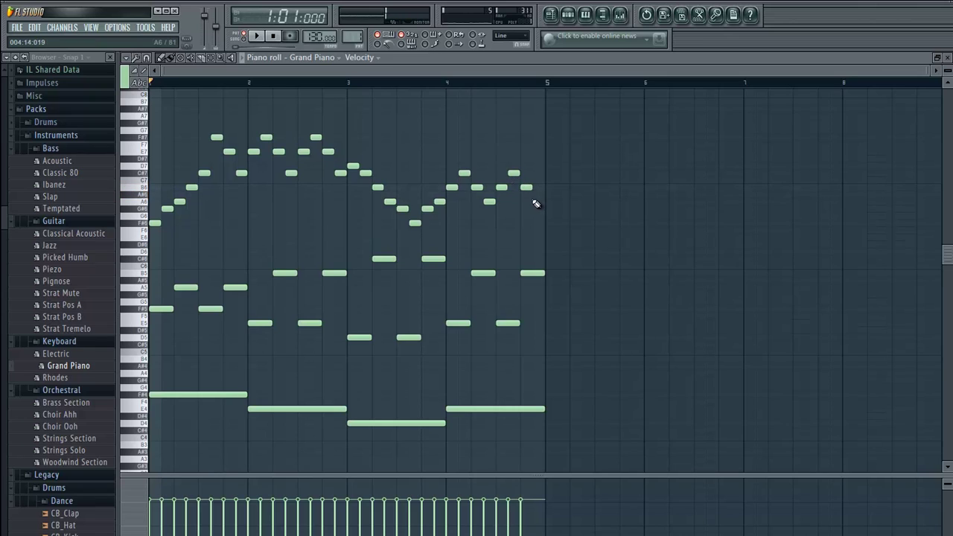
# Step: Play back the pattern and lengthen bar 4's last B6 melody note to a full beat, ending at bar 5
pyautogui.press('space')
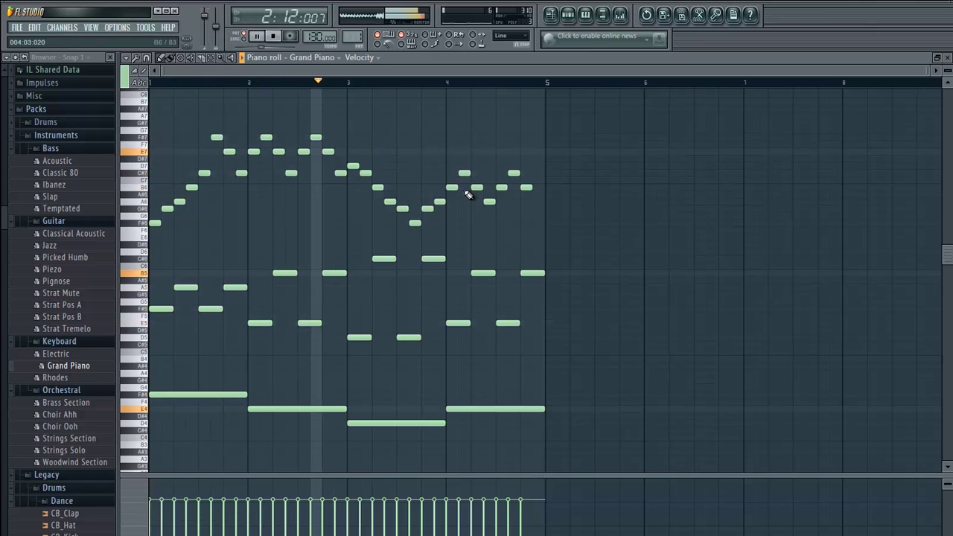
pyautogui.moveTo(531, 188); pyautogui.dragTo(544, 189)
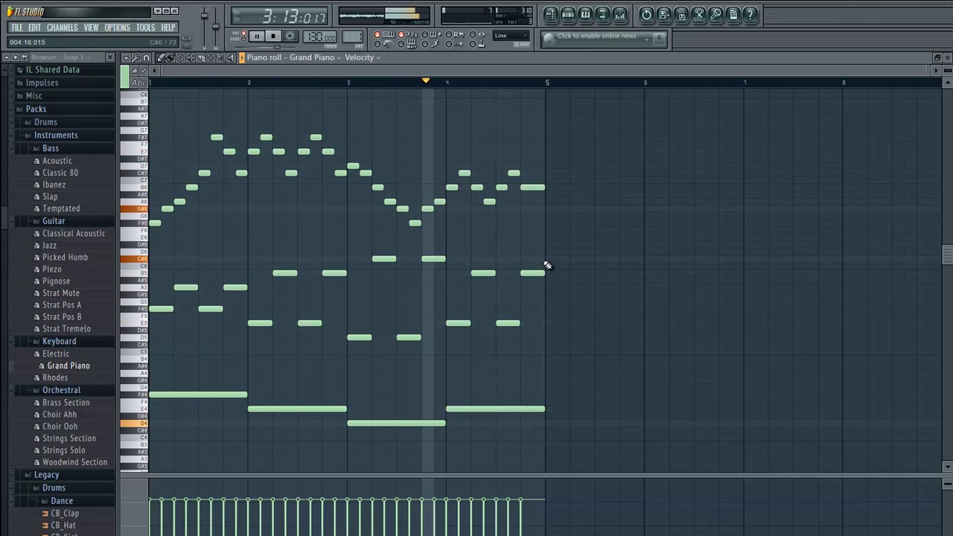
pyautogui.press('space')
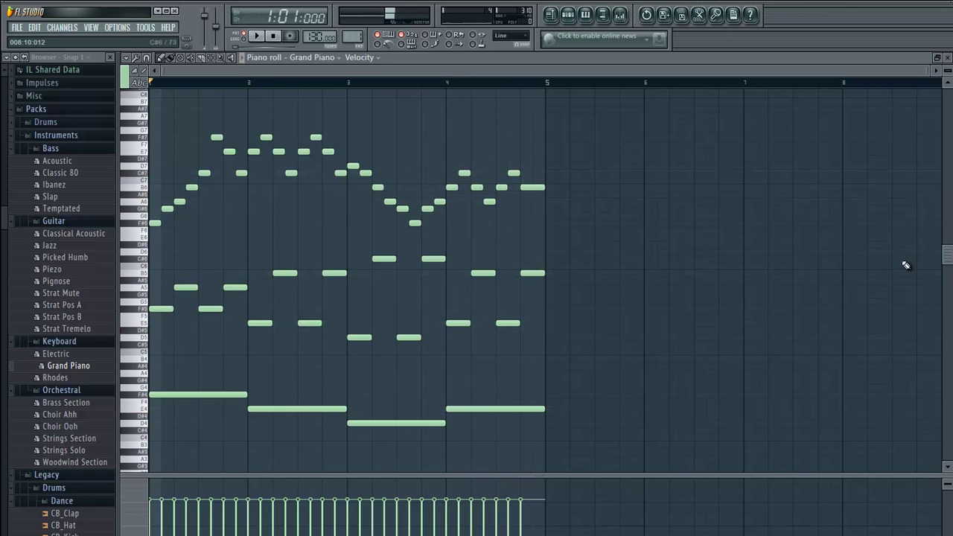
# Step: Examine the bass, middle and melody layers across all four bars, and play the finished pattern from bar 1
pyautogui.moveTo(951, 254)
pyautogui.mouseDown()
pyautogui.moveTo(938, 202)
pyautogui.moveTo(949, 218)
pyautogui.moveTo(947, 261)
pyautogui.mouseUp()
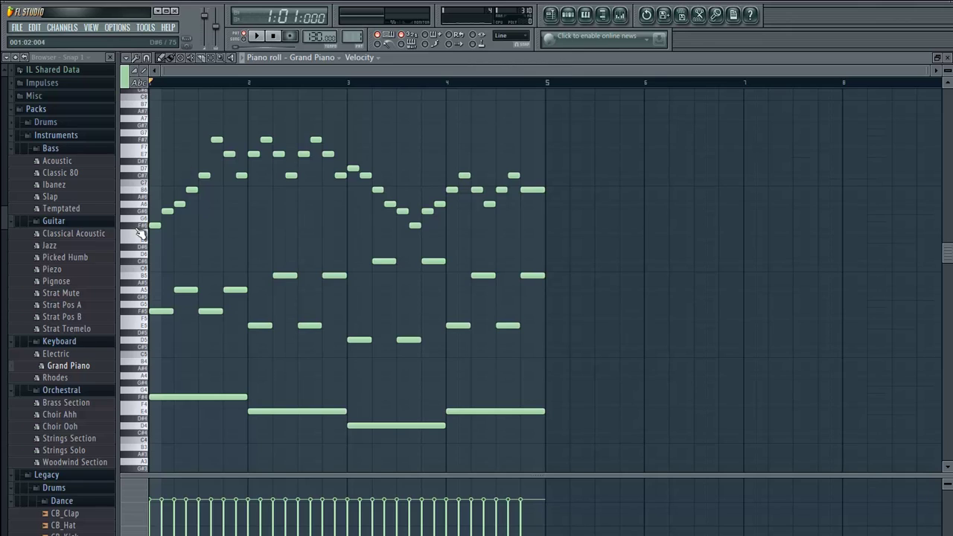
pyautogui.scroll(1, 159, 232)
pyautogui.scroll(-1, 160, 234)
pyautogui.scroll(-2, 447, 202)
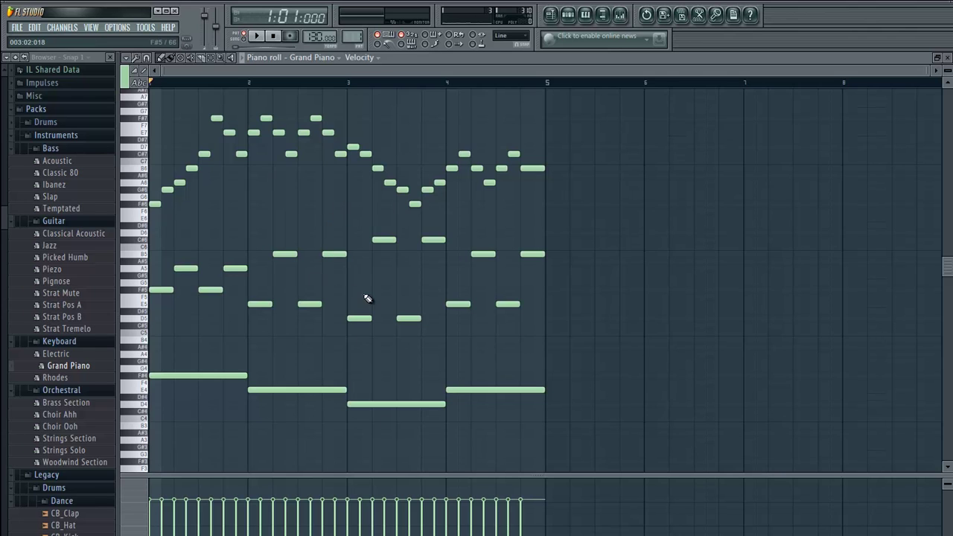
pyautogui.scroll(5, 477, 320)
pyautogui.scroll(-6, 506, 245)
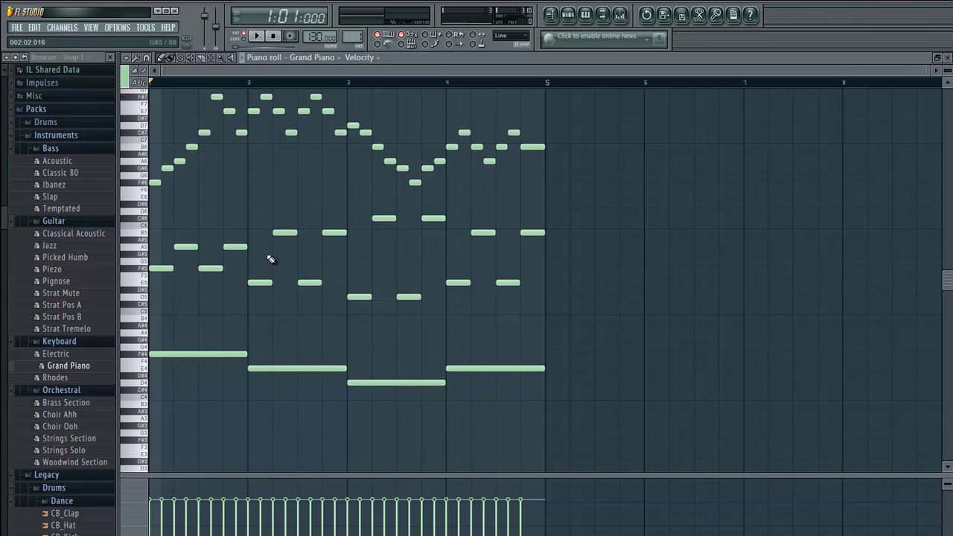
pyautogui.scroll(4, 373, 239)
pyautogui.scroll(-4, 447, 246)
pyautogui.scroll(2, 432, 275)
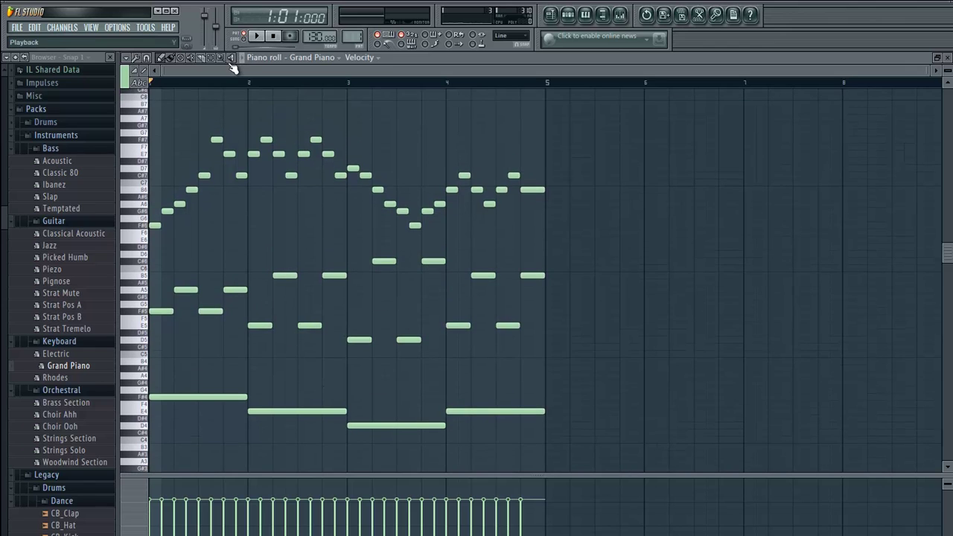
pyautogui.press('space')
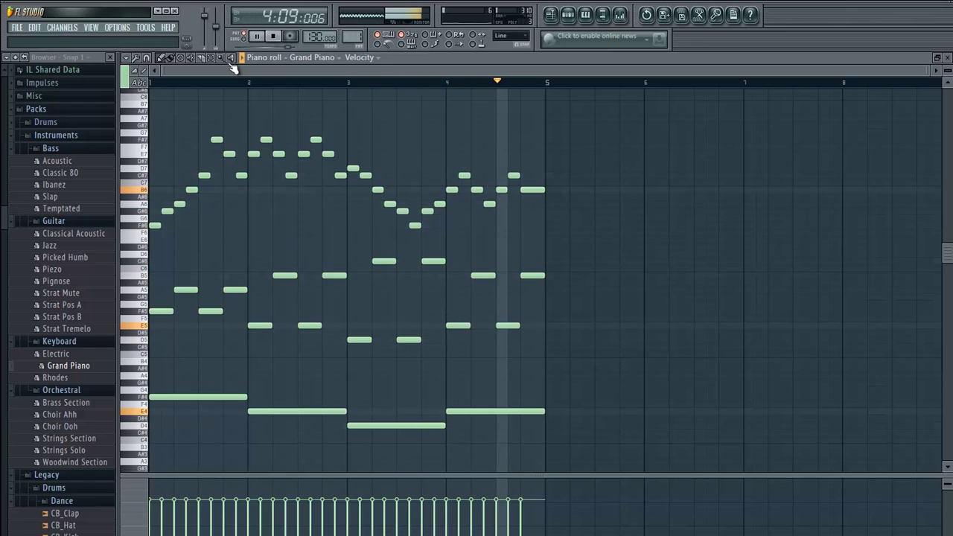
# Step: Stop playback and add a one-bar F#3 note in bar 1, an octave below the existing bass note
pyautogui.press('space')
pyautogui.moveTo(212, 73)
pyautogui.mouseDown()
pyautogui.moveTo(242, 73)
pyautogui.moveTo(209, 73)
pyautogui.mouseUp()
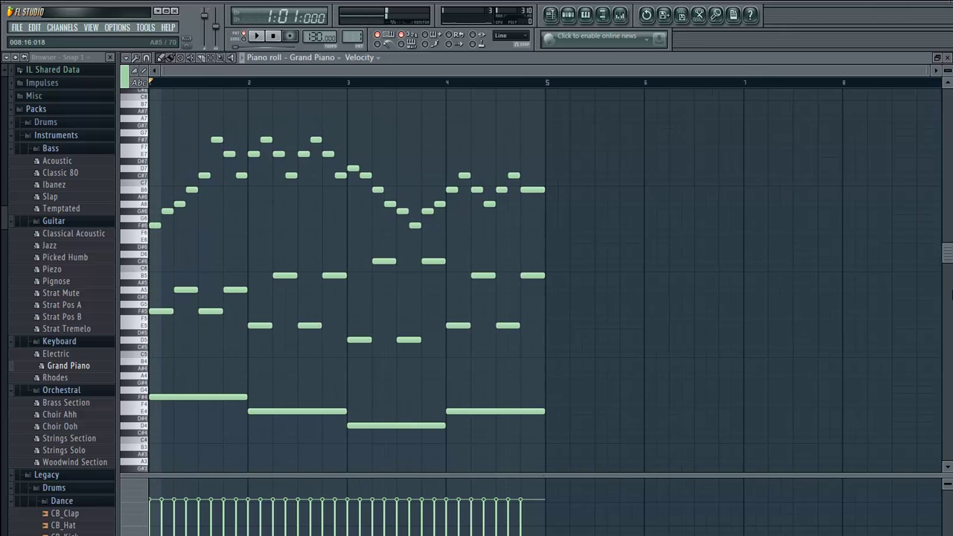
pyautogui.moveTo(947, 258)
pyautogui.mouseDown()
pyautogui.moveTo(947, 319)
pyautogui.moveTo(943, 198)
pyautogui.moveTo(942, 274)
pyautogui.mouseUp()
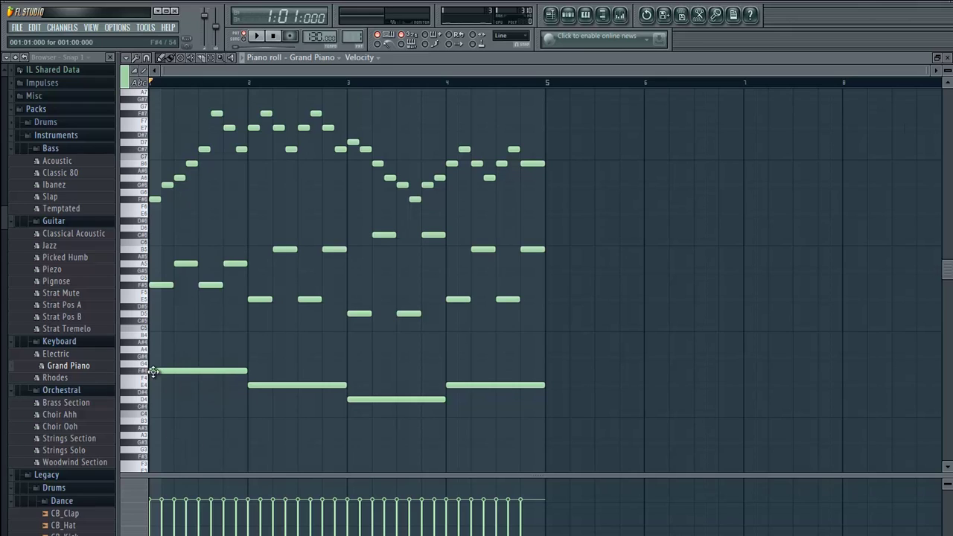
pyautogui.moveTo(947, 275); pyautogui.dragTo(936, 334)
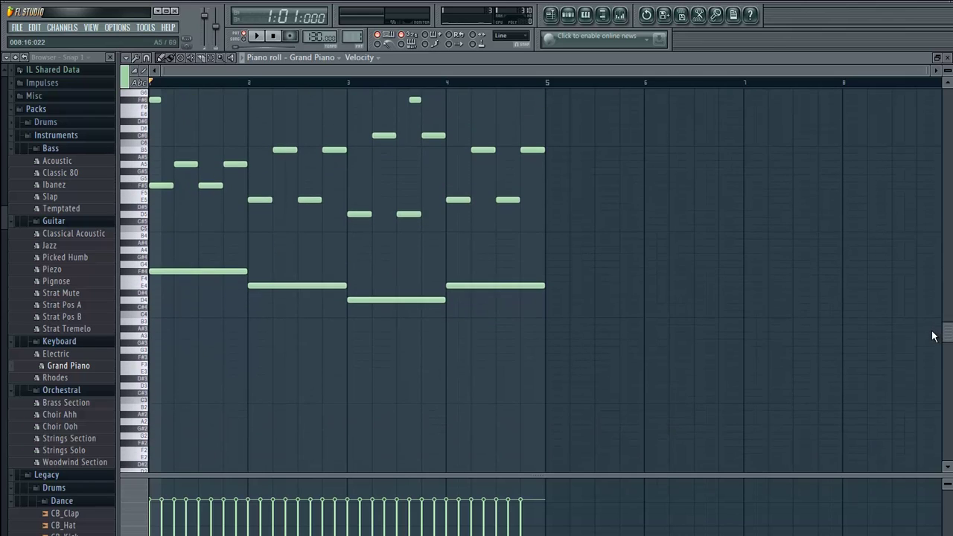
pyautogui.click(151, 358)
pyautogui.moveTo(170, 356); pyautogui.dragTo(233, 356)
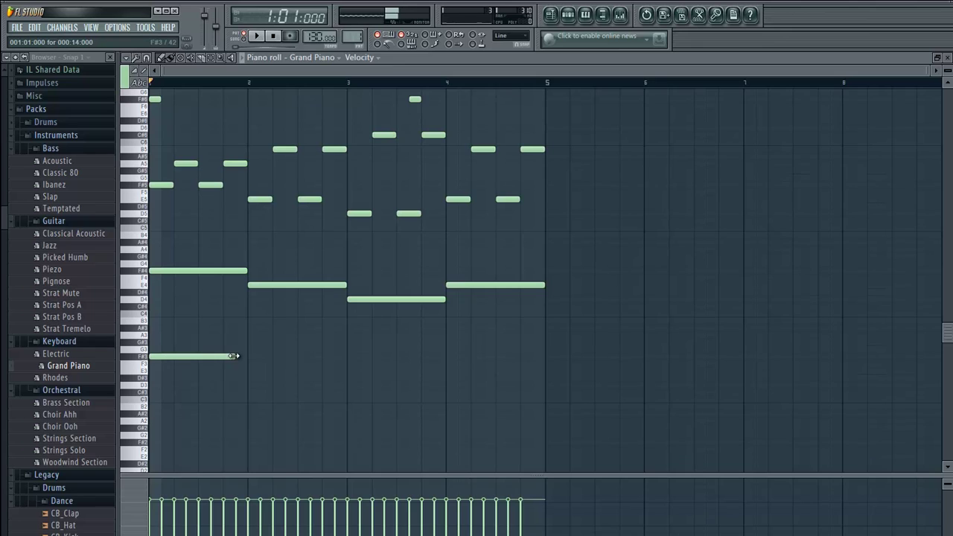
# Step: Continue the lower bass octave with one-bar notes E3, D3 and E3 in bars 2 to 4, and play back the pattern
pyautogui.click(251, 370)
pyautogui.click(350, 385)
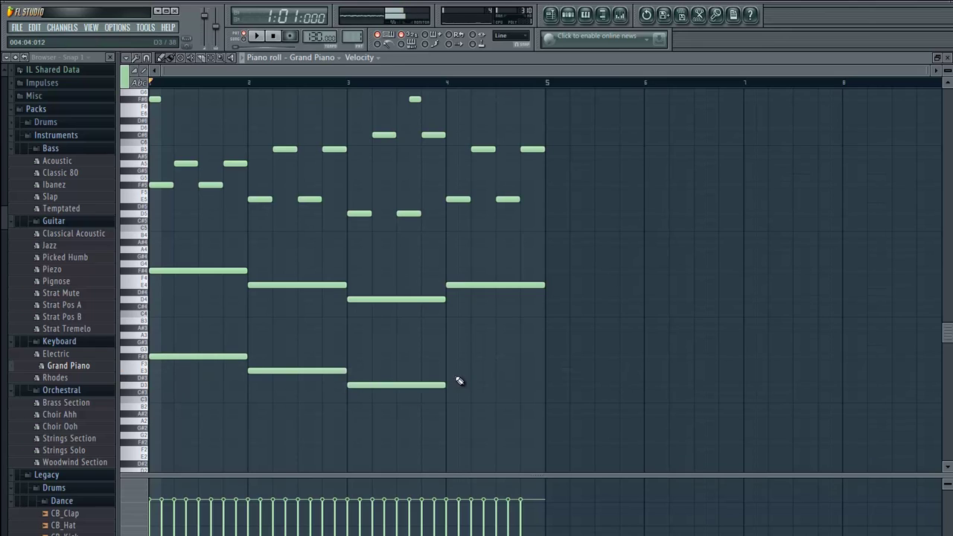
pyautogui.click(449, 371)
pyautogui.press('space')
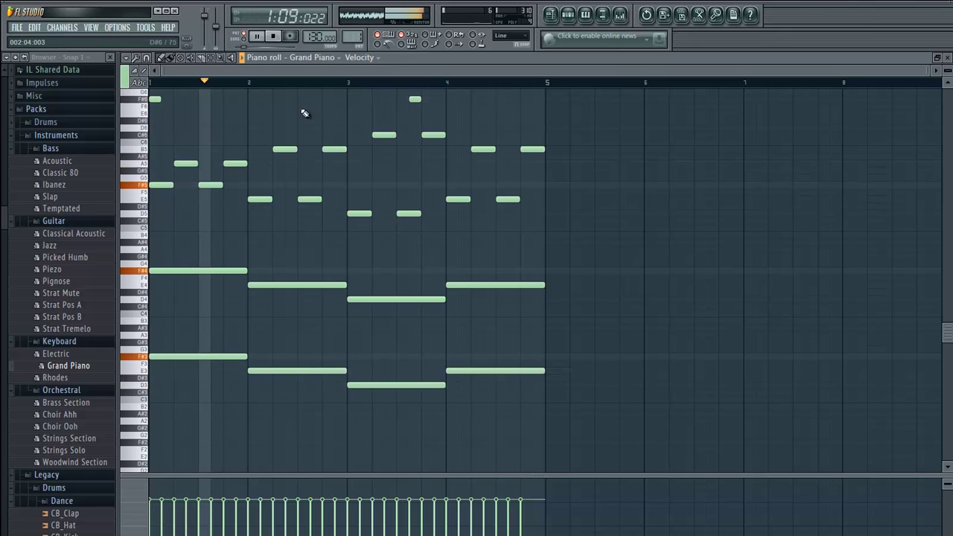
pyautogui.scroll(5, 732, 224)
pyautogui.press('space')
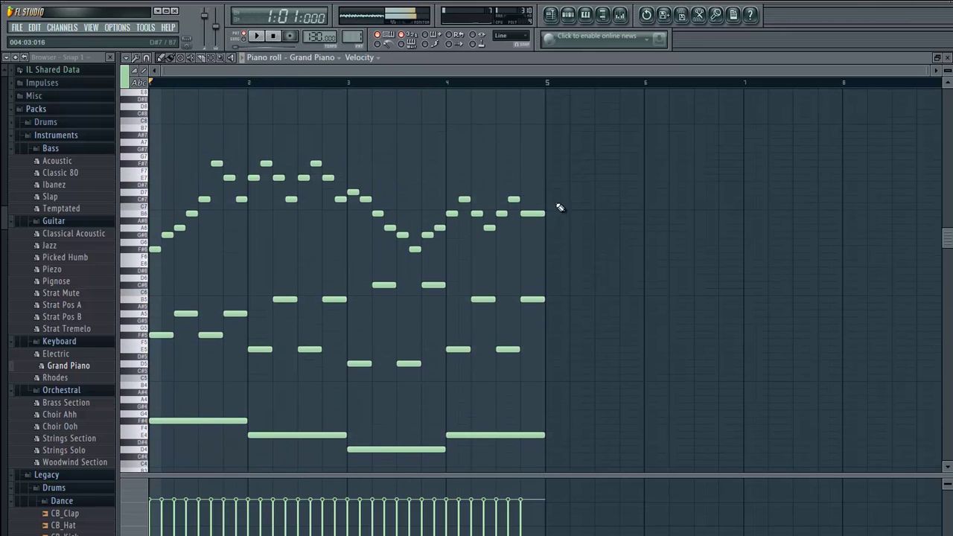
# Step: Add one-bar F#8 notes above the melody in each of bars 1 to 4, and play back the pattern
pyautogui.moveTo(946, 241); pyautogui.dragTo(372, 309)
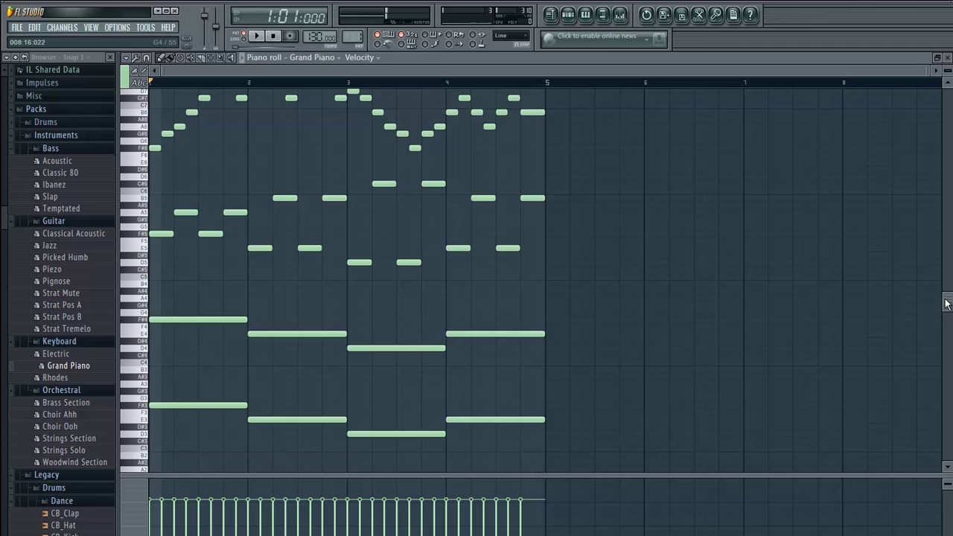
pyautogui.moveTo(946, 304); pyautogui.dragTo(945, 200)
pyautogui.click(160, 167)
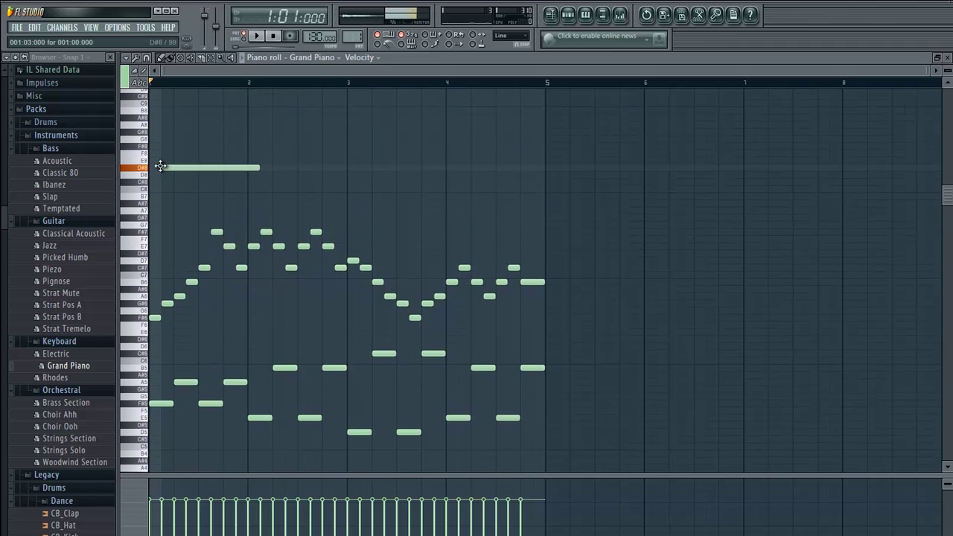
pyautogui.moveTo(147, 163); pyautogui.dragTo(143, 146)
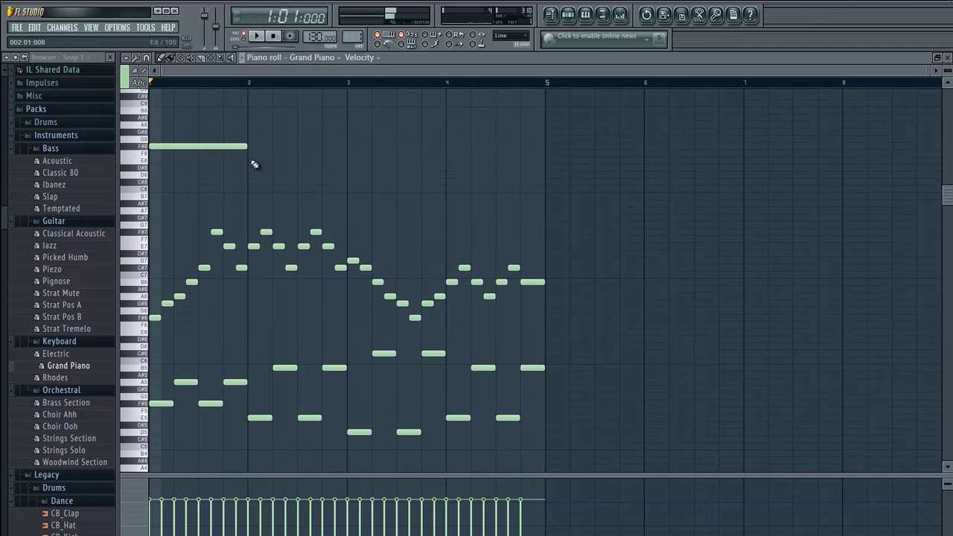
pyautogui.click(253, 146)
pyautogui.click(355, 149)
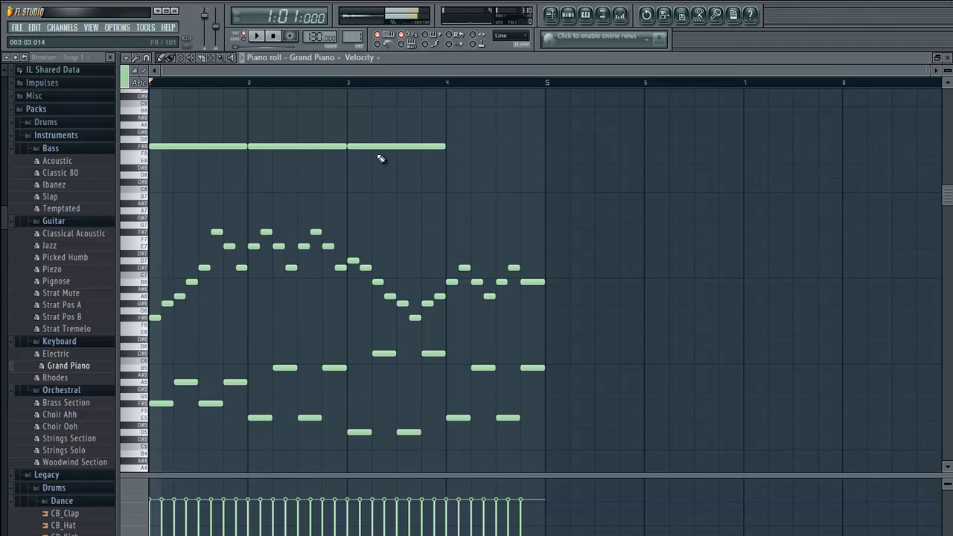
pyautogui.click(447, 147)
pyautogui.press('space')
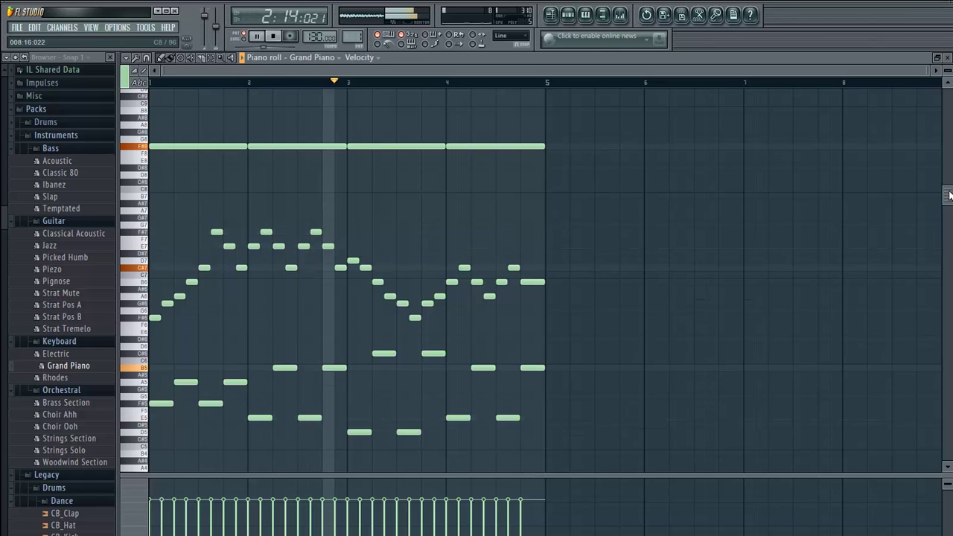
pyautogui.press('space')
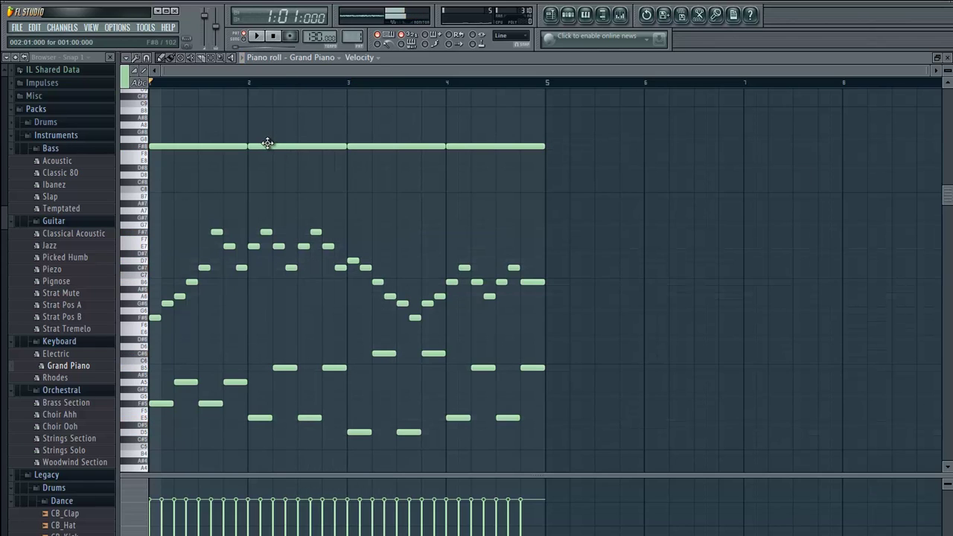
# Step: Repitch the four high one-bar notes to F#7, G#7, A7 and B7 in bars 1 to 4
pyautogui.moveTo(266, 145); pyautogui.dragTo(268, 132)
pyautogui.moveTo(387, 146); pyautogui.dragTo(391, 125)
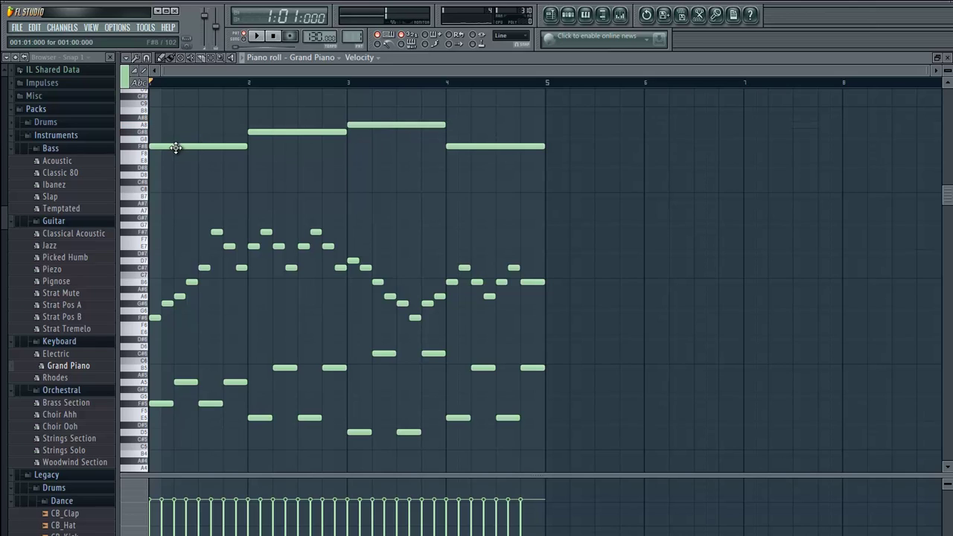
pyautogui.moveTo(175, 147); pyautogui.dragTo(170, 232)
pyautogui.moveTo(277, 133); pyautogui.dragTo(267, 223)
pyautogui.moveTo(353, 124); pyautogui.dragTo(358, 214)
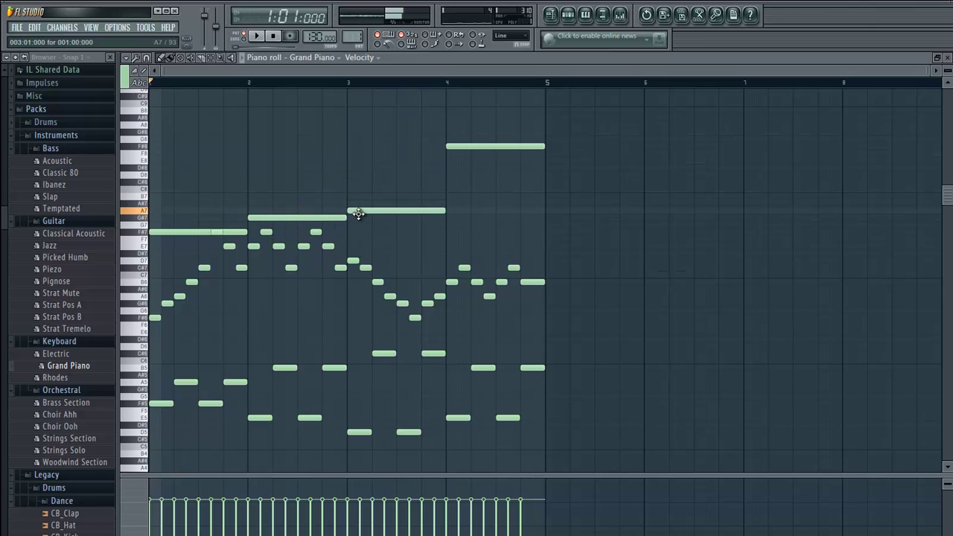
pyautogui.moveTo(463, 145); pyautogui.dragTo(452, 195)
# Step: Play back the four-bar pattern with the rising high one-bar notes
pyautogui.scroll(-3, 442, 240)
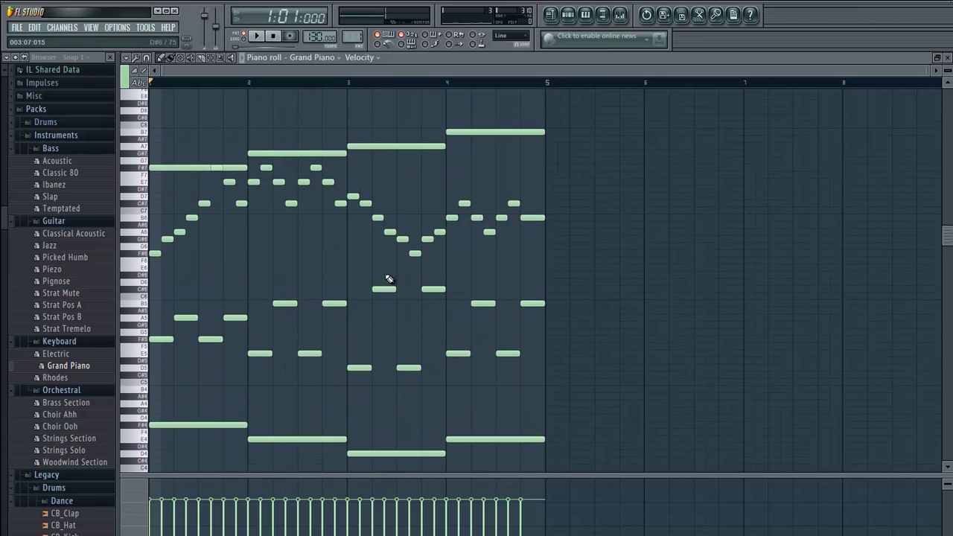
pyautogui.scroll(-1, 948, 234)
pyautogui.press('space')
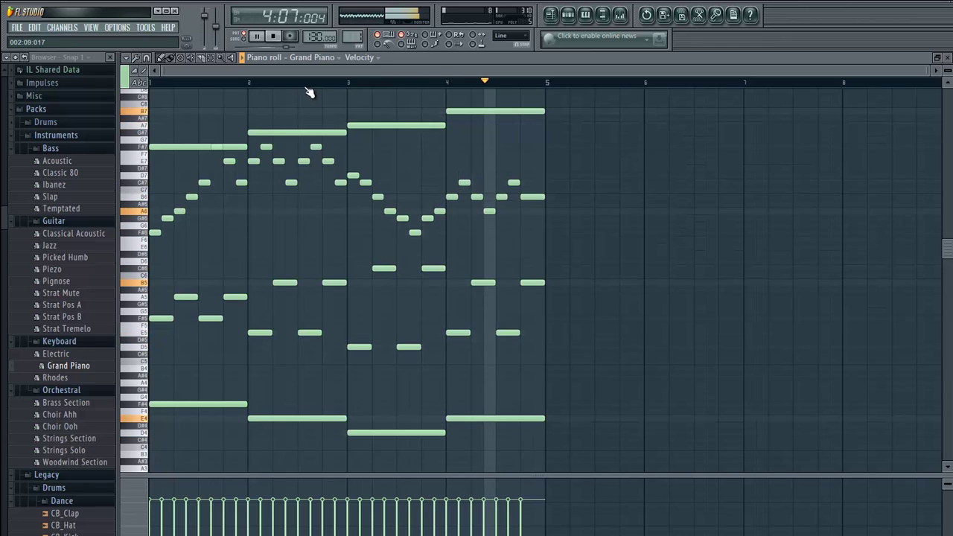
pyautogui.press('space')
# Step: Examine the doubled bass octaves and the high one-bar notes against the middle and melody layers
pyautogui.moveTo(951, 246); pyautogui.dragTo(923, 308)
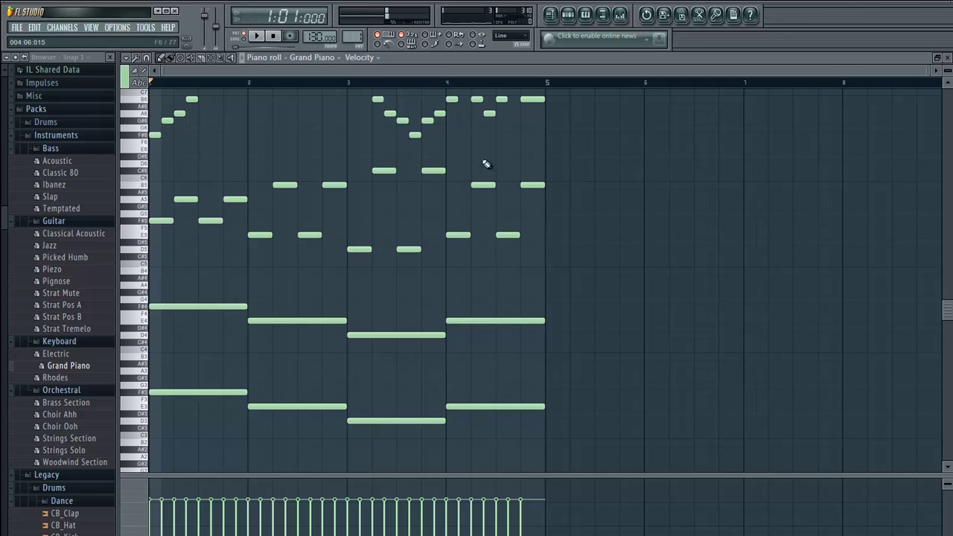
pyautogui.scroll(8, 488, 257)
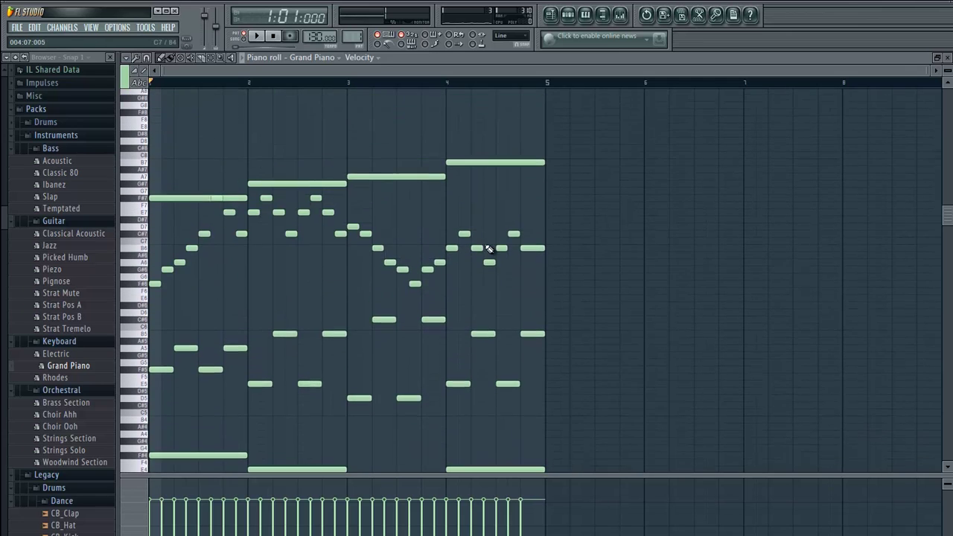
pyautogui.moveTo(946, 216)
pyautogui.mouseDown()
pyautogui.moveTo(936, 296)
pyautogui.moveTo(904, 181)
pyautogui.moveTo(889, 281)
pyautogui.mouseUp()
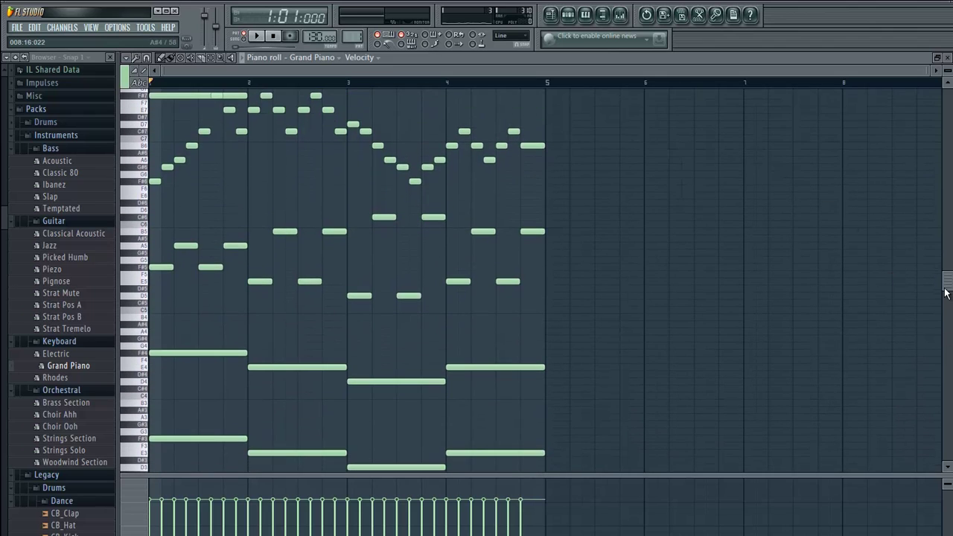
pyautogui.moveTo(946, 289); pyautogui.dragTo(940, 266)
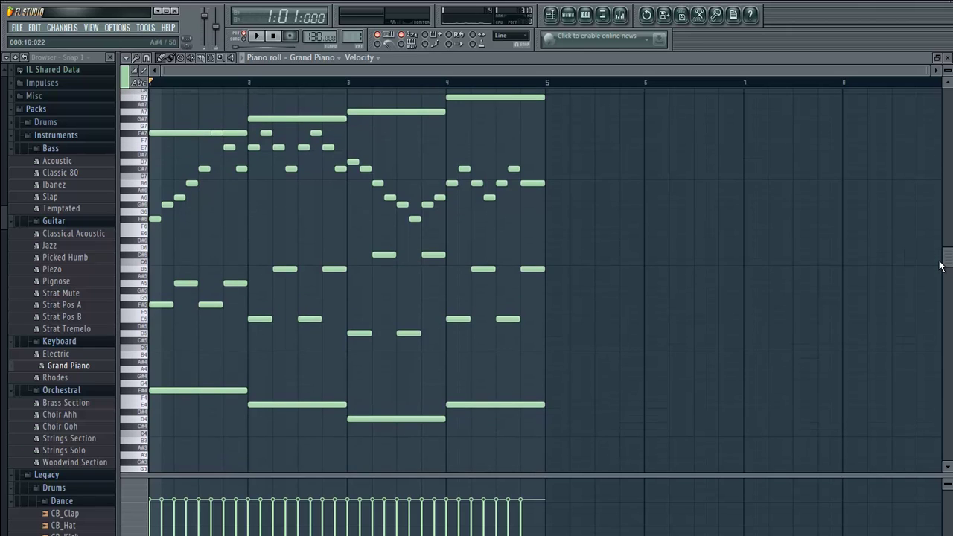
pyautogui.moveTo(941, 266); pyautogui.dragTo(948, 244)
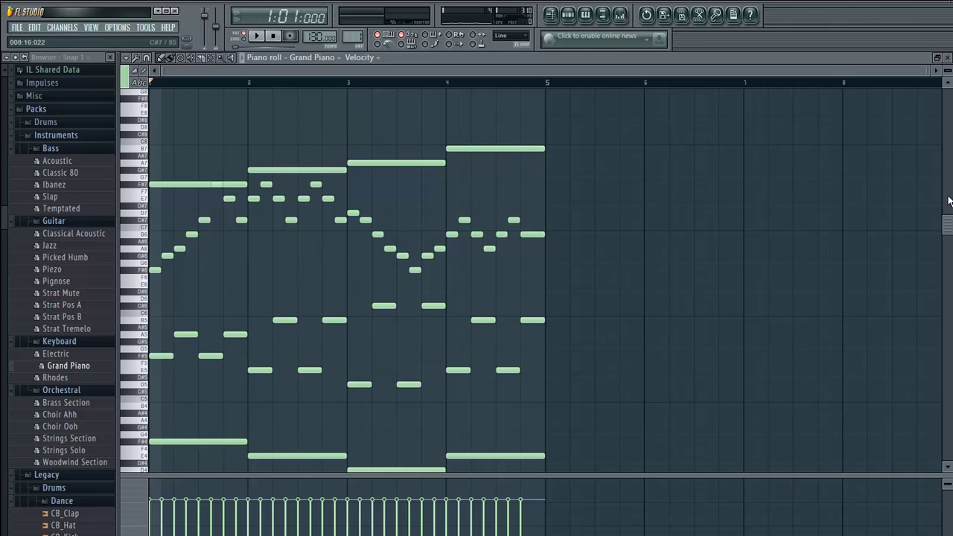
pyautogui.scroll(-5, 213, 273)
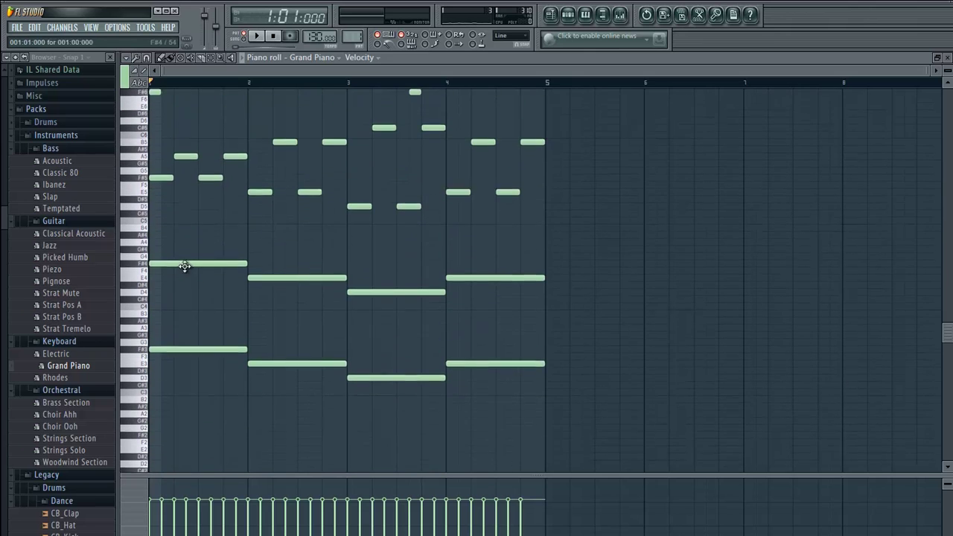
pyautogui.scroll(1, 184, 266)
# Step: Audition ascending piano keys from C5 up to B5
pyautogui.click(146, 229)
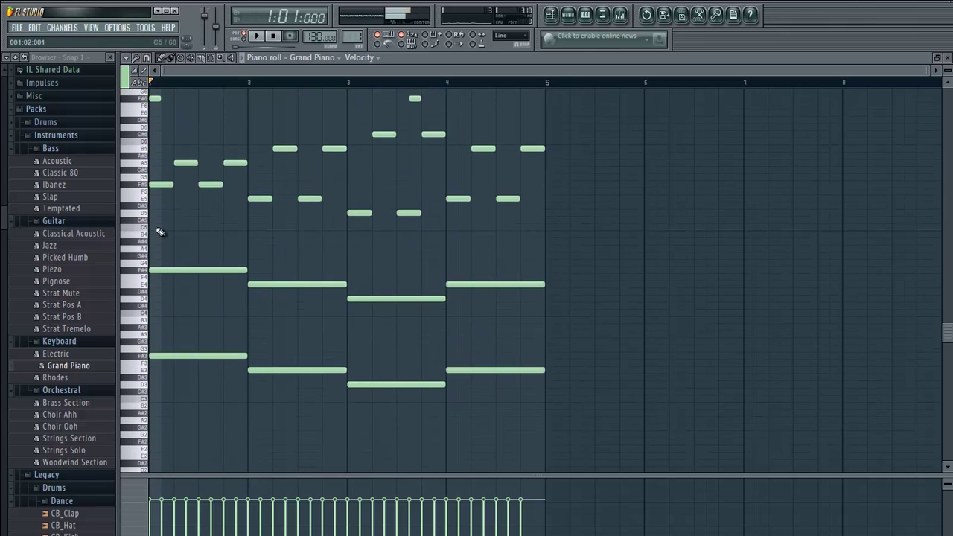
pyautogui.click(142, 220)
pyautogui.moveTo(143, 201); pyautogui.dragTo(145, 162)
pyautogui.click(143, 150)
pyautogui.click(143, 148)
# Step: Check the pattern's upper and lower layers, and audition piano keys between B4 and G5
pyautogui.scroll(5, 677, 283)
pyautogui.scroll(-5, 425, 258)
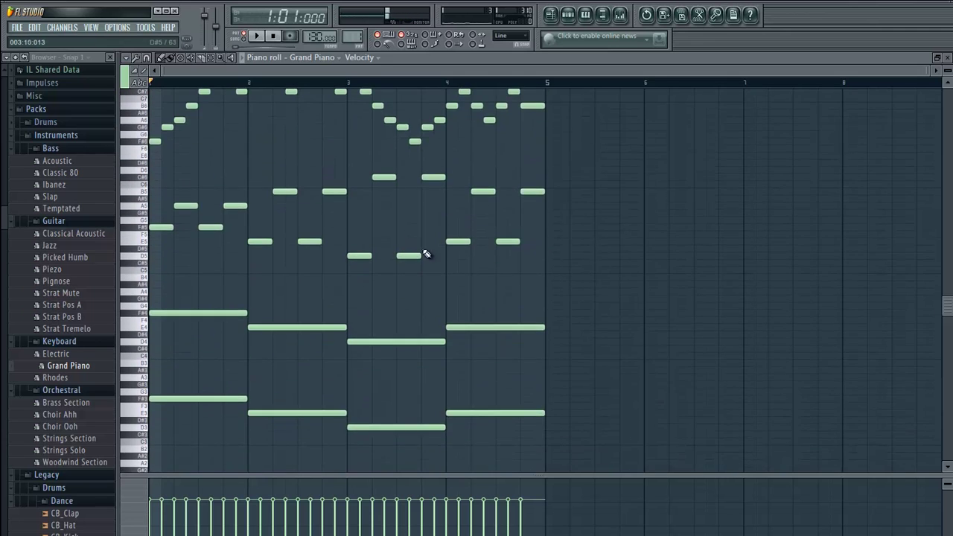
pyautogui.scroll(5, 929, 202)
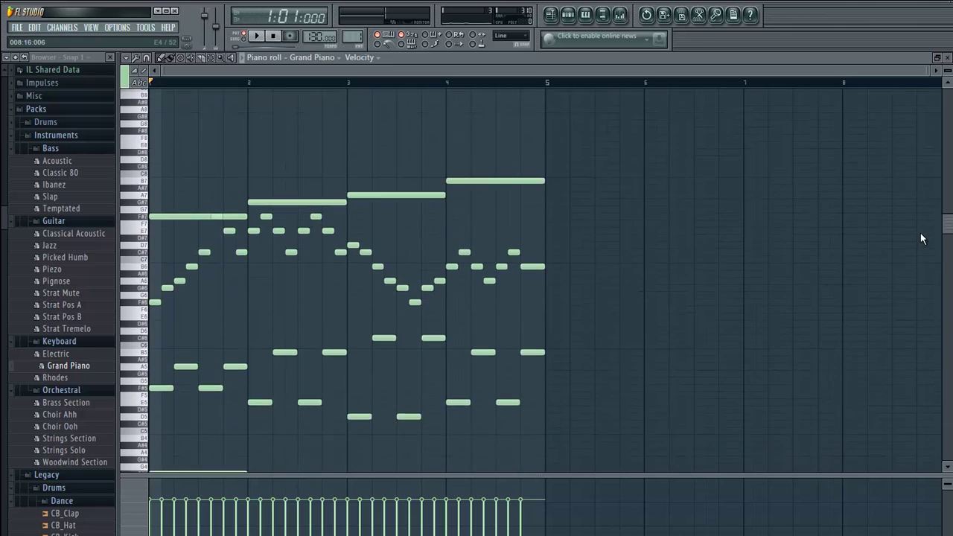
pyautogui.scroll(-2, 907, 277)
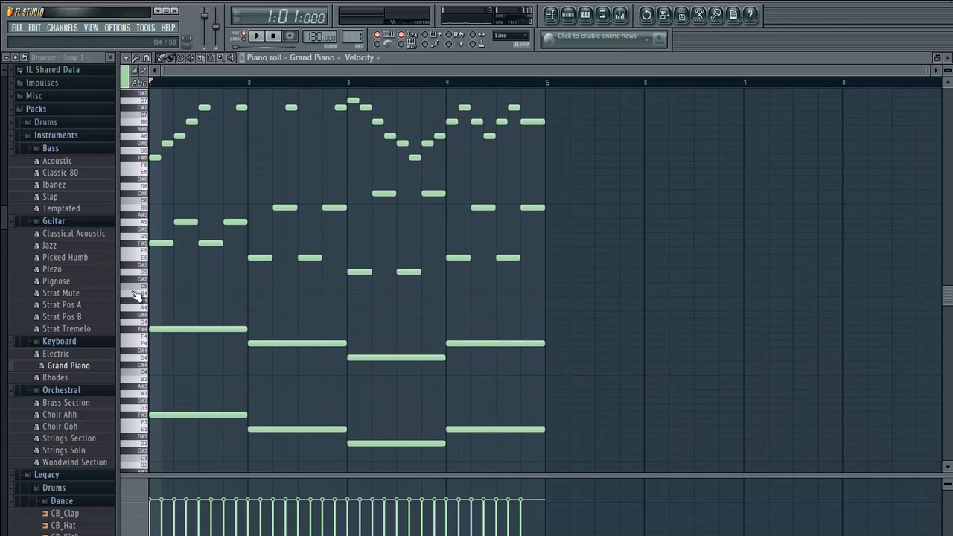
pyautogui.click(145, 294)
pyautogui.click(145, 274)
pyautogui.click(142, 287)
pyautogui.click(143, 280)
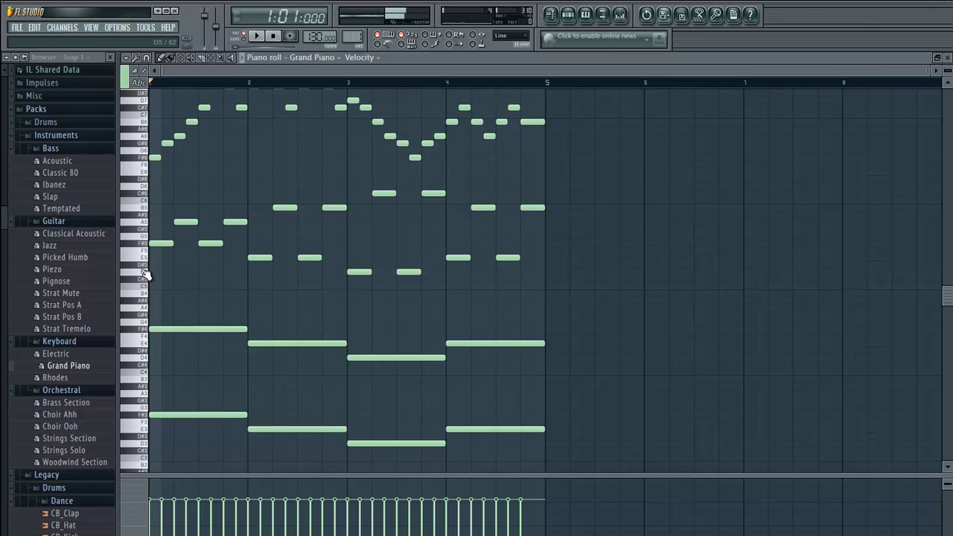
pyautogui.click(144, 253)
pyautogui.click(144, 237)
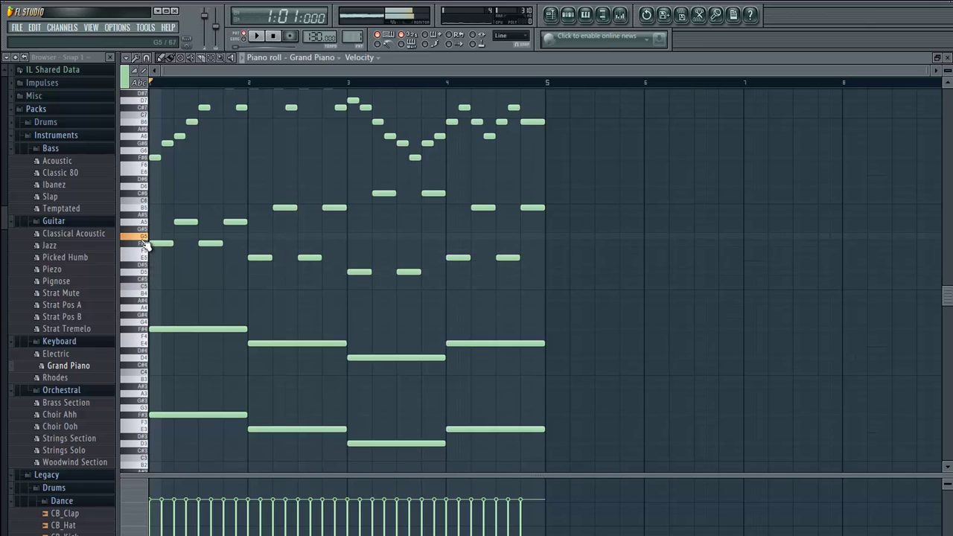
pyautogui.click(142, 246)
# Step: Review every note layer across bars 1 to 4, from the lowest bass octave to the high one-bar notes
pyautogui.moveTo(947, 296); pyautogui.dragTo(947, 260)
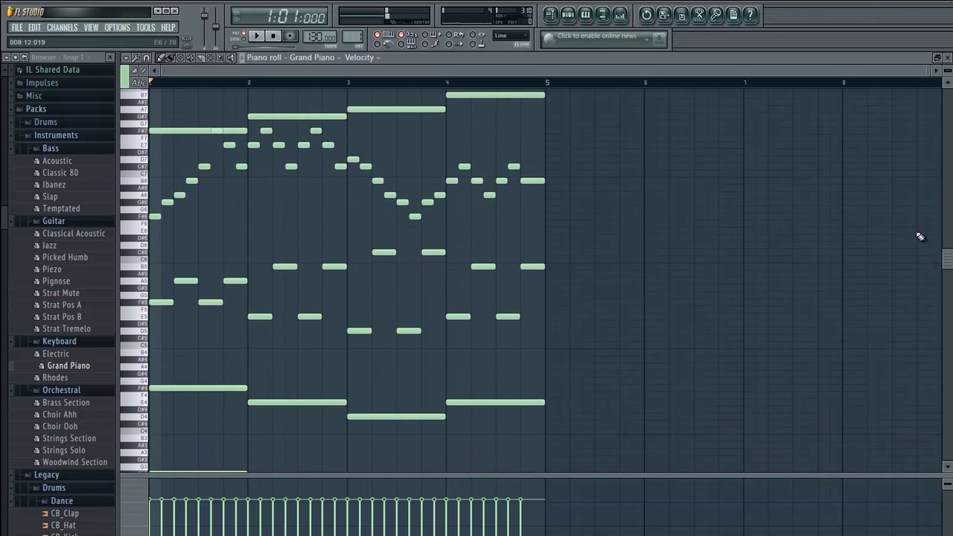
pyautogui.scroll(-3, 881, 258)
pyautogui.scroll(3, 744, 275)
pyautogui.scroll(4, 447, 268)
pyautogui.scroll(-4, 427, 274)
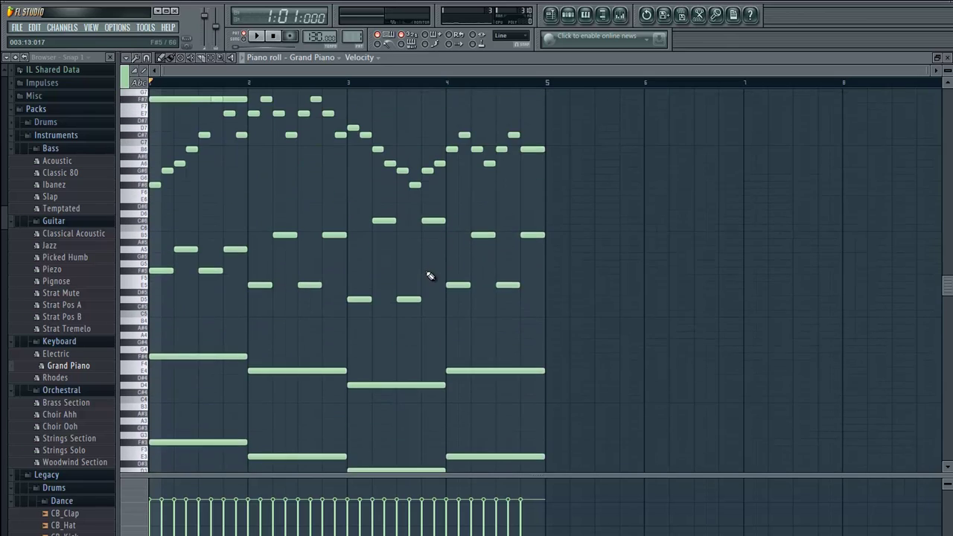
pyautogui.scroll(4, 484, 294)
pyautogui.scroll(-5, 636, 310)
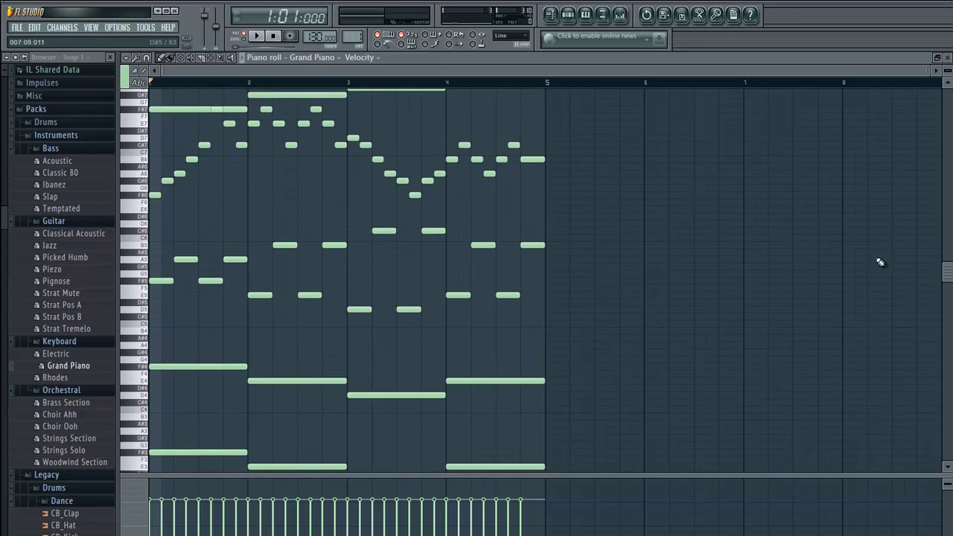
pyautogui.scroll(2, 948, 279)
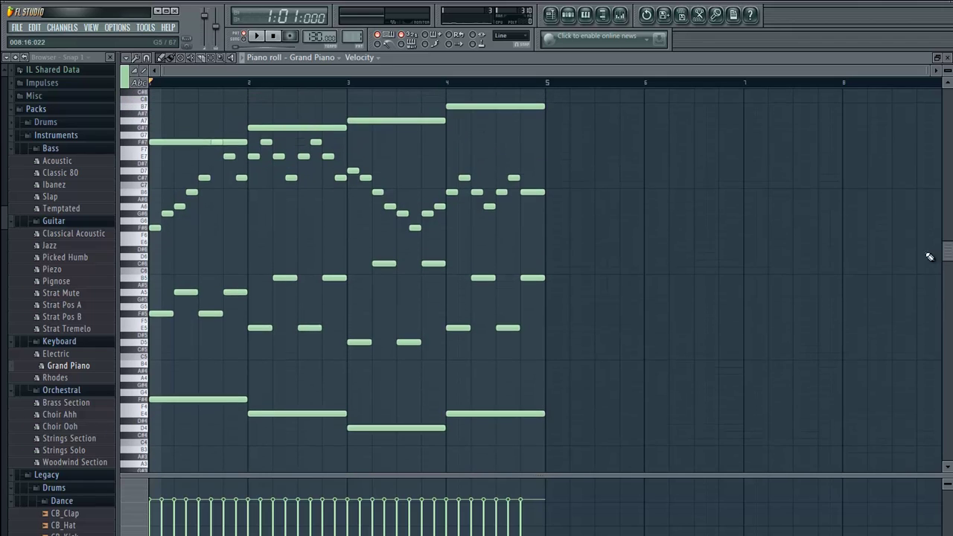
pyautogui.rightClick(155, 228)
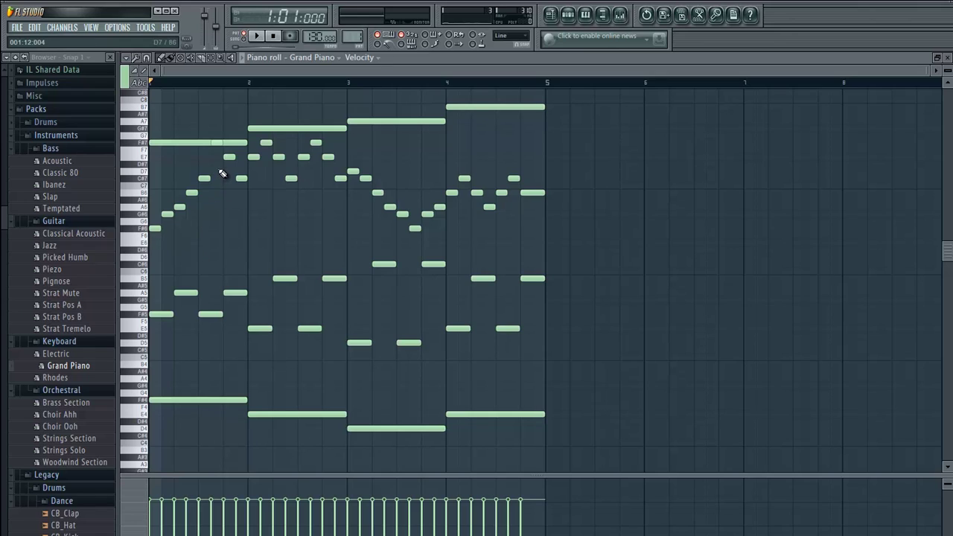
pyautogui.moveTo(948, 257); pyautogui.dragTo(947, 216)
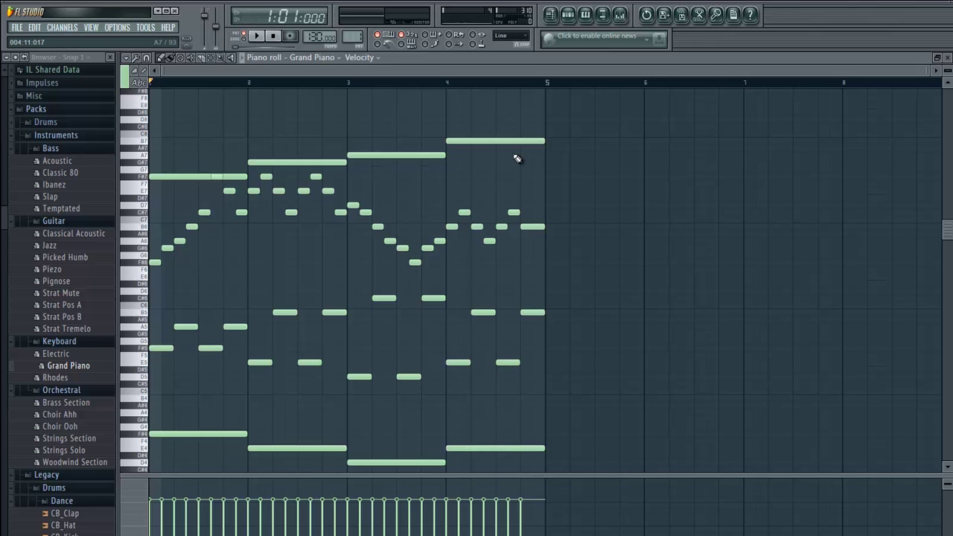
# Step: Play a brief excerpt of the layered piano pattern from bar 1 and stop it
pyautogui.moveTo(947, 231); pyautogui.dragTo(945, 285)
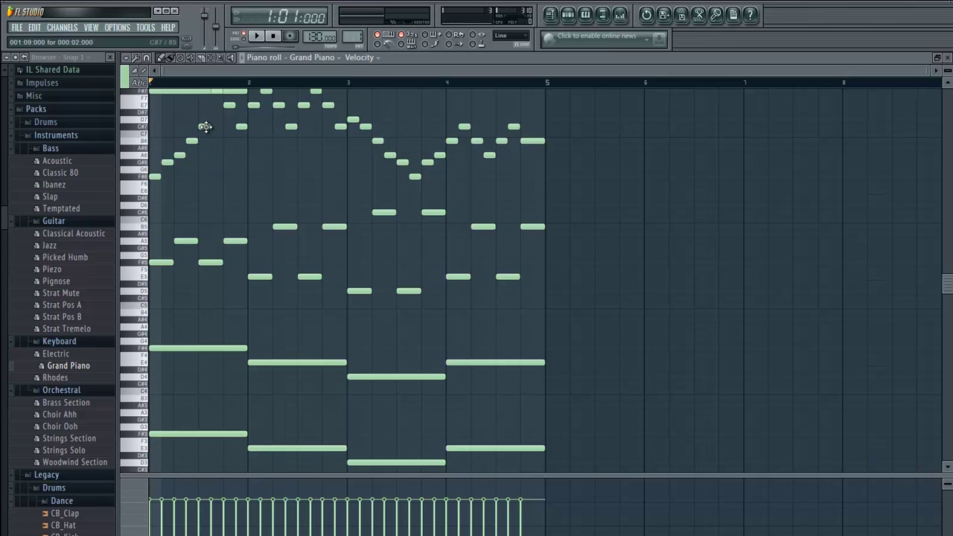
pyautogui.moveTo(202, 123)
pyautogui.mouseDown()
pyautogui.moveTo(204, 111)
pyautogui.moveTo(204, 127)
pyautogui.mouseUp()
pyautogui.press('space')
pyautogui.press('space')
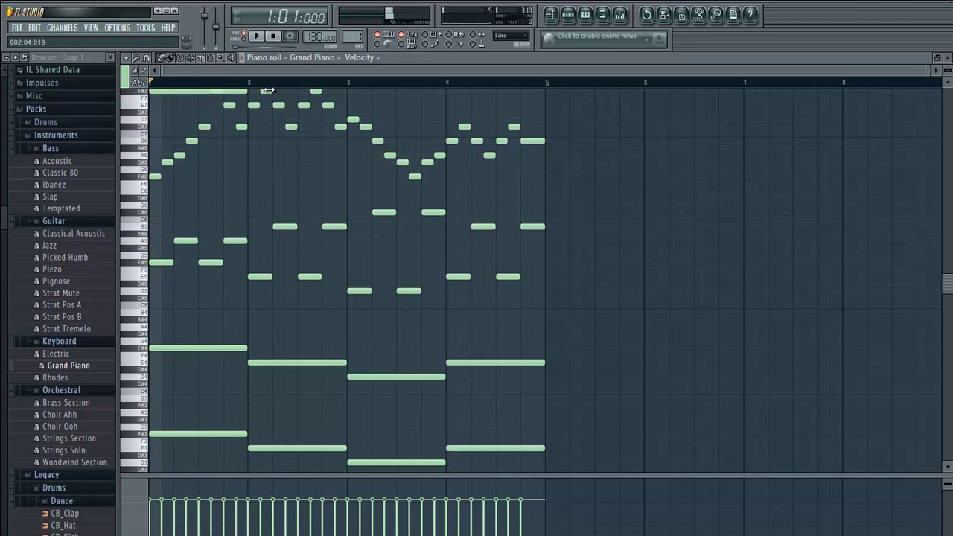
# Step: Compare the octave-doubled bass, alternating middle notes, half-beat melody and sustained top notes across the four bars
pyautogui.scroll(2, 357, 284)
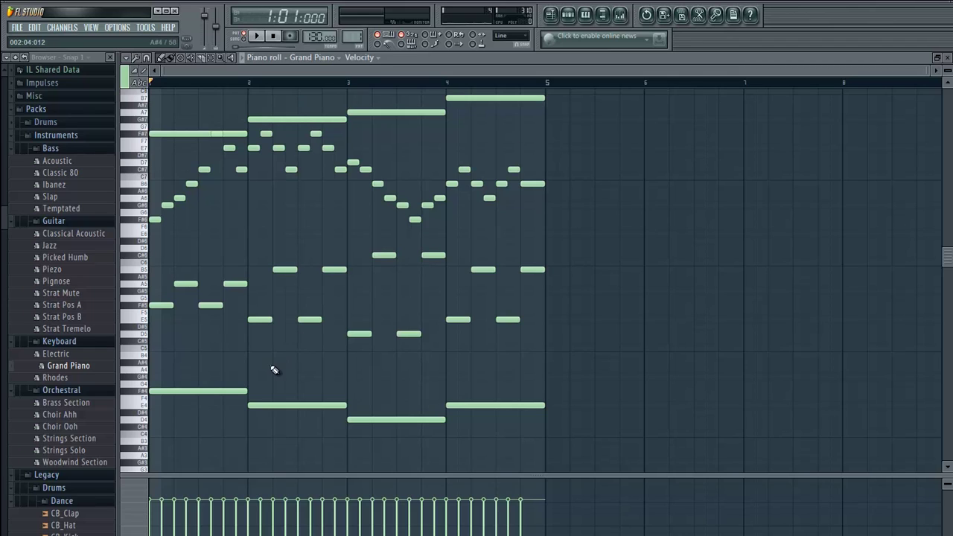
pyautogui.scroll(-2, 274, 370)
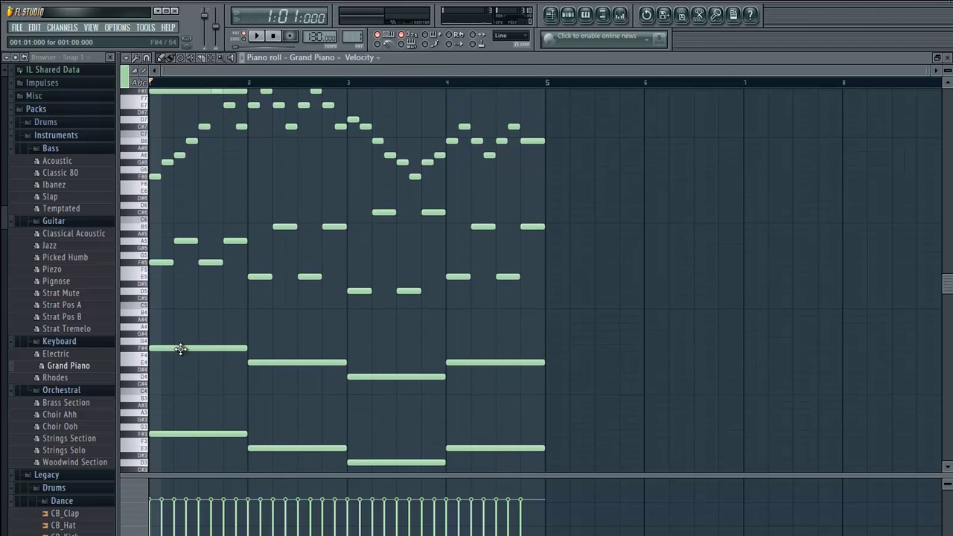
pyautogui.scroll(1, 249, 335)
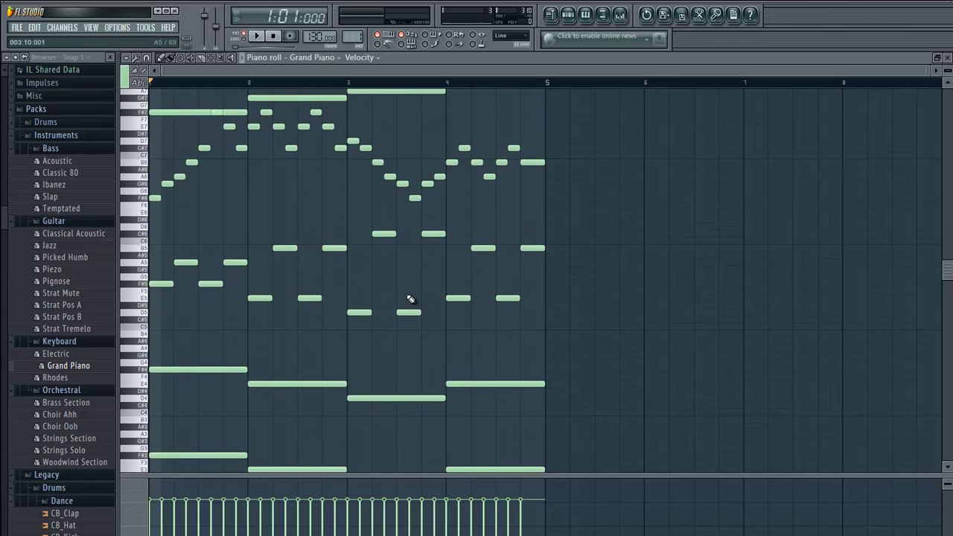
pyautogui.scroll(3, 532, 273)
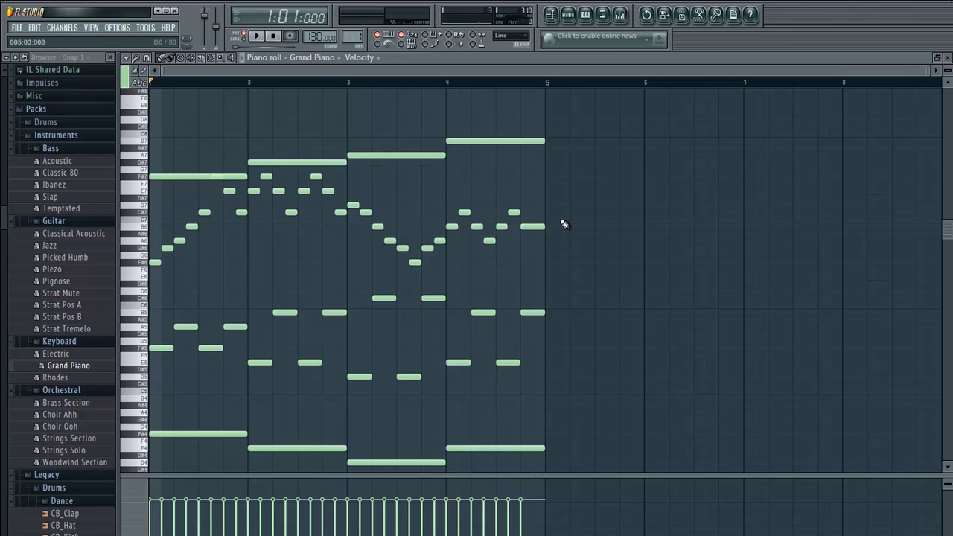
pyautogui.scroll(-7, 713, 206)
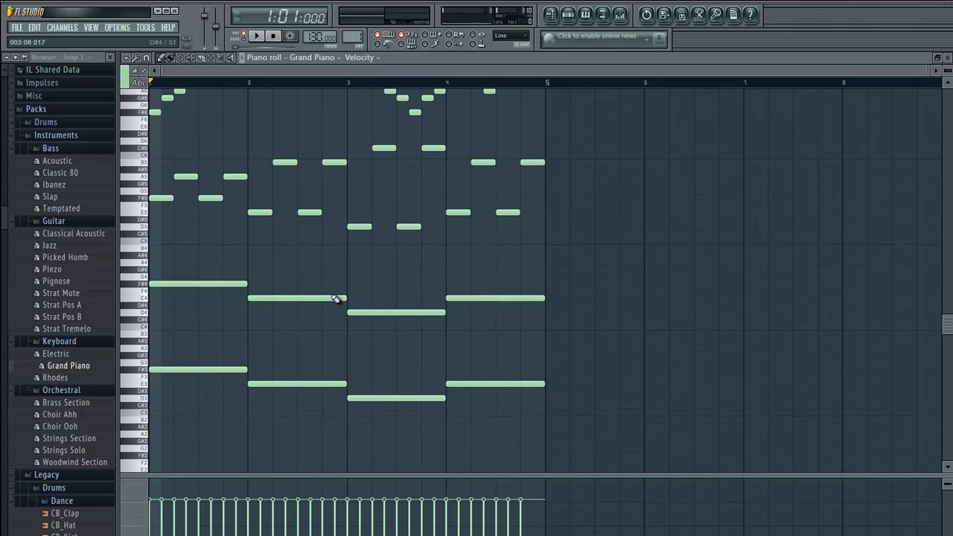
pyautogui.scroll(13, 364, 308)
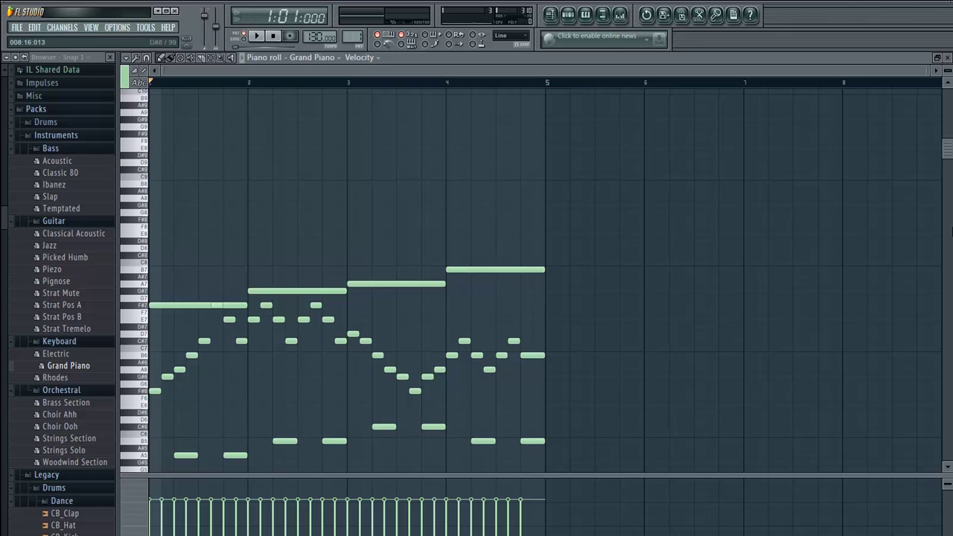
pyautogui.moveTo(947, 152); pyautogui.dragTo(945, 282)
pyautogui.scroll(8, 648, 230)
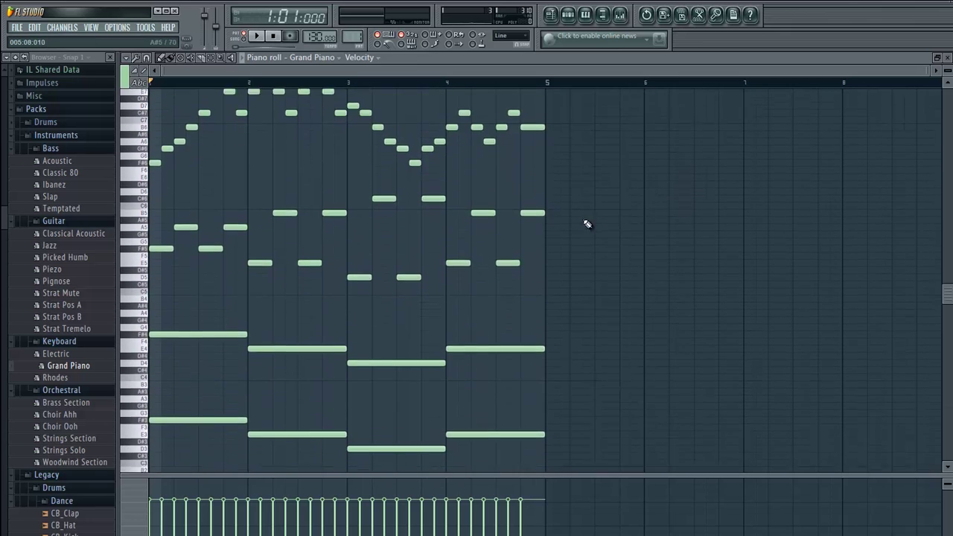
pyautogui.scroll(-6, 516, 221)
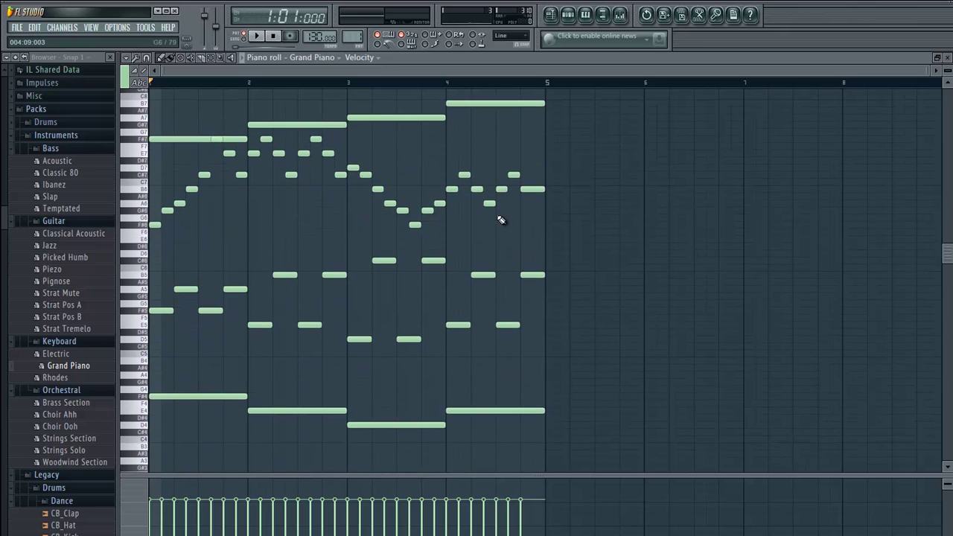
pyautogui.scroll(-3, 490, 223)
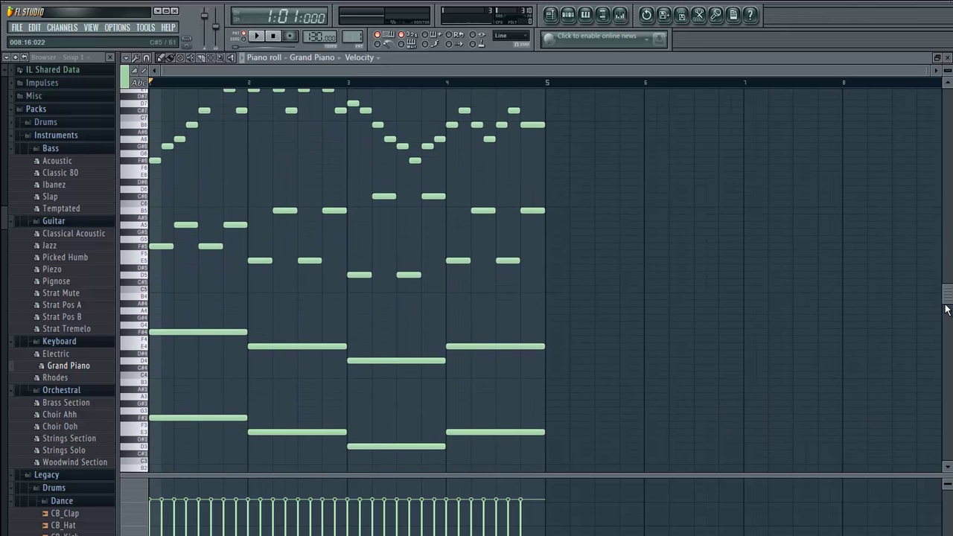
pyautogui.moveTo(948, 299)
pyautogui.mouseDown()
pyautogui.moveTo(947, 230)
pyautogui.moveTo(939, 303)
pyautogui.mouseUp()
pyautogui.press('super')
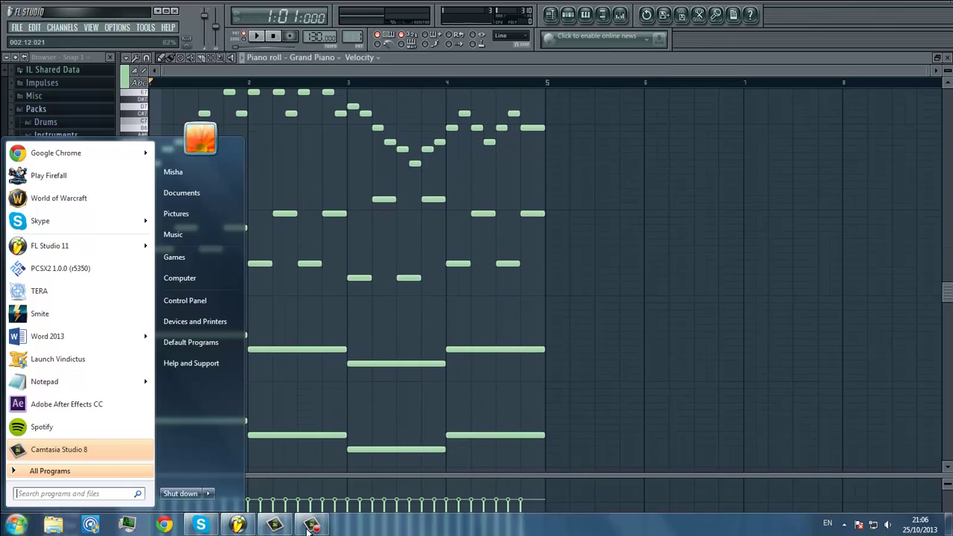